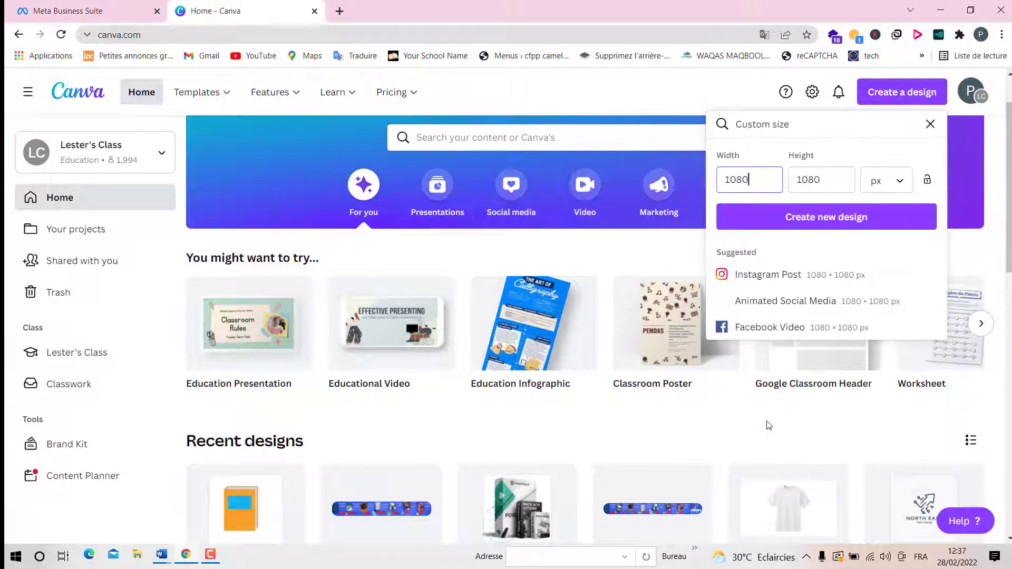
# Create a custom 1080 × 1080 px design and add a circle about 700 px wide towards the page's right side.
pyautogui.click(804, 189)
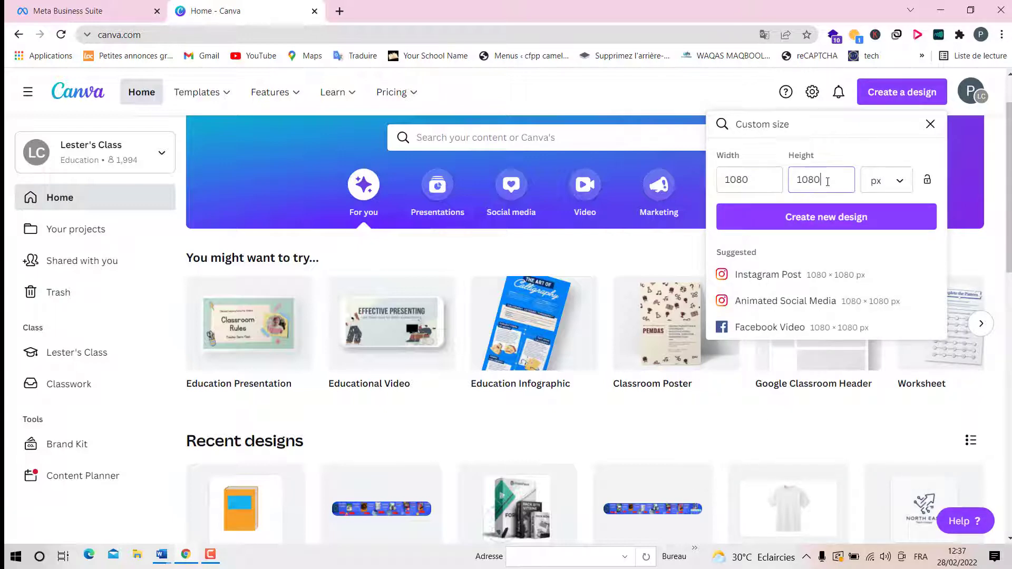
pyautogui.click(812, 220)
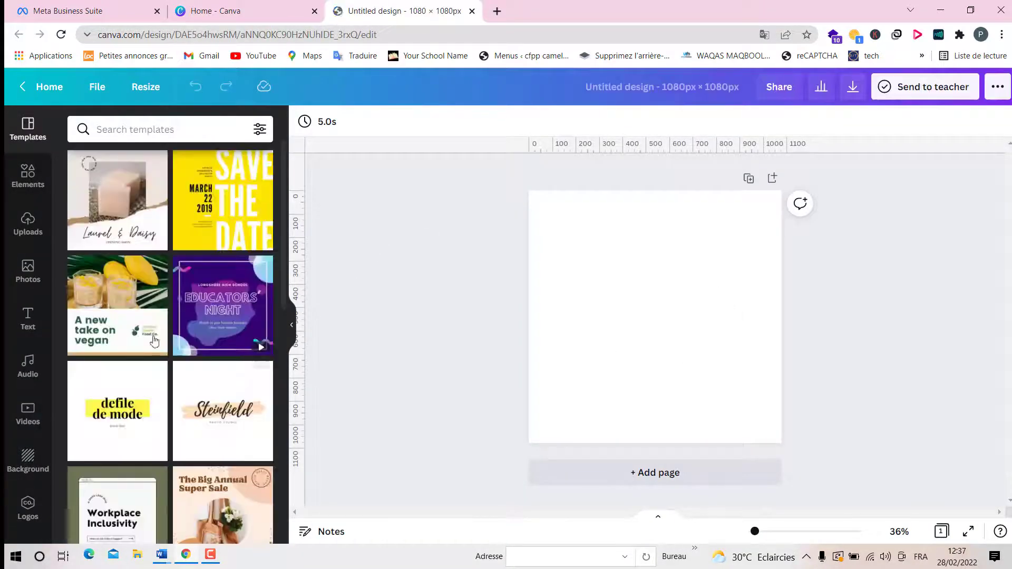
pyautogui.click(36, 185)
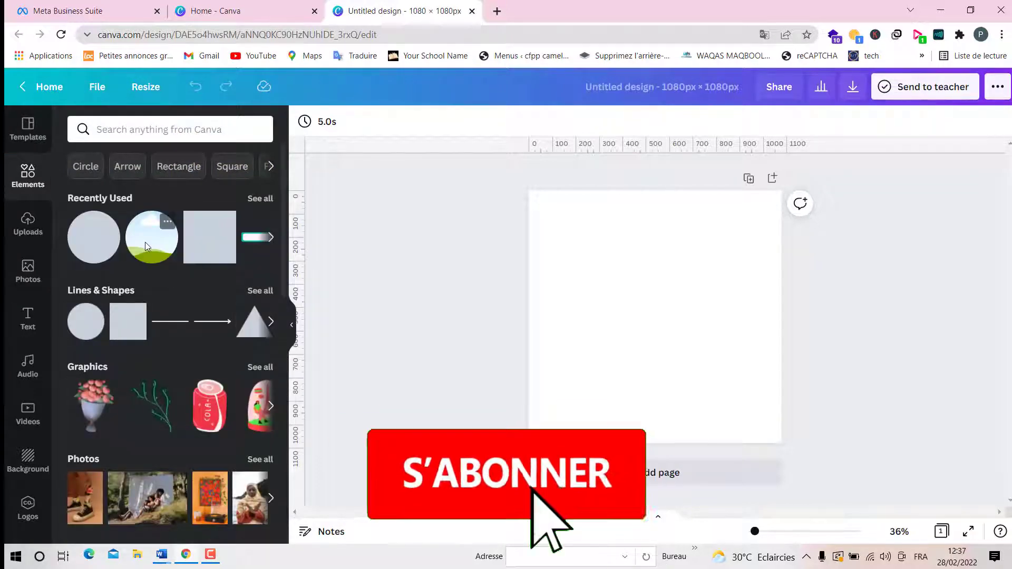
pyautogui.click(75, 324)
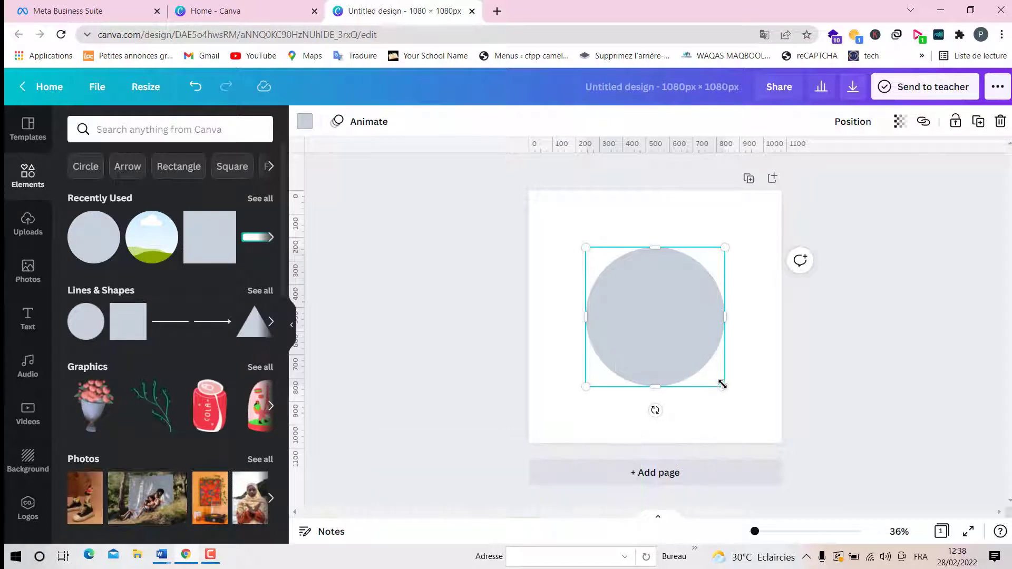
pyautogui.moveTo(722, 384)
pyautogui.mouseDown()
pyautogui.moveTo(748, 402)
pyautogui.moveTo(720, 368)
pyautogui.mouseUp()
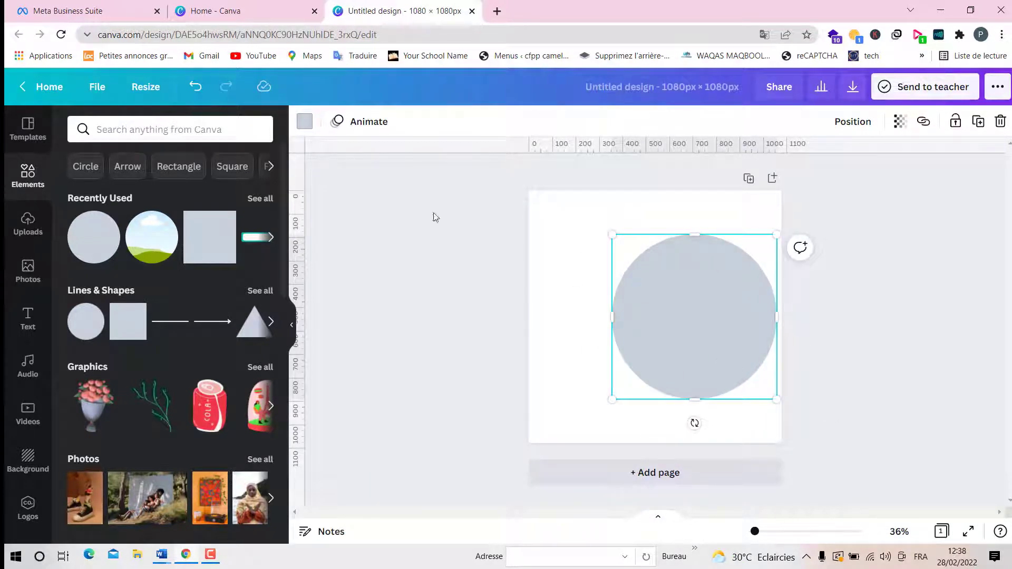
# Fill the circle with red and place it against the page's right edge, centred vertically on the page.
pyautogui.click(302, 122)
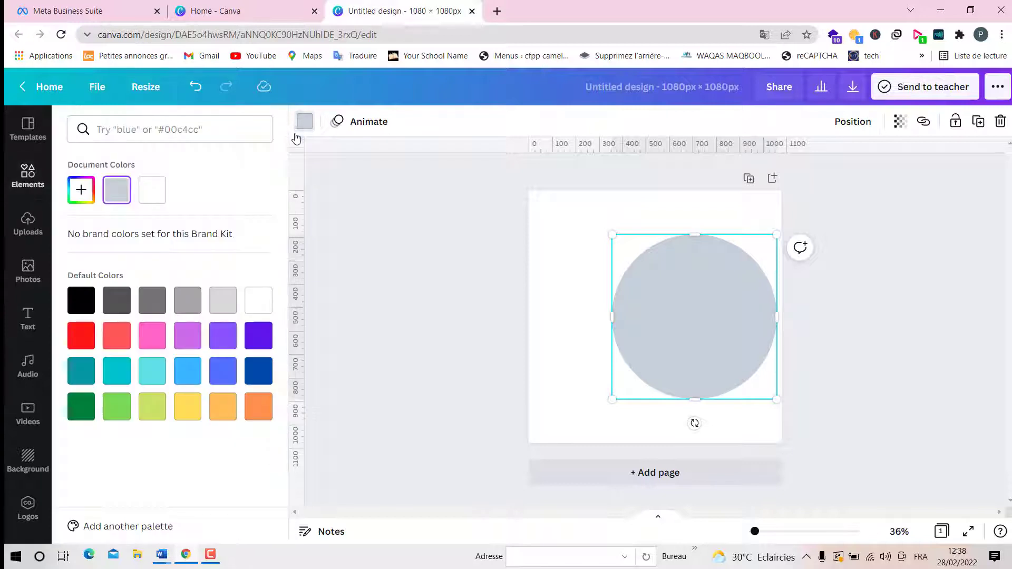
pyautogui.click(74, 341)
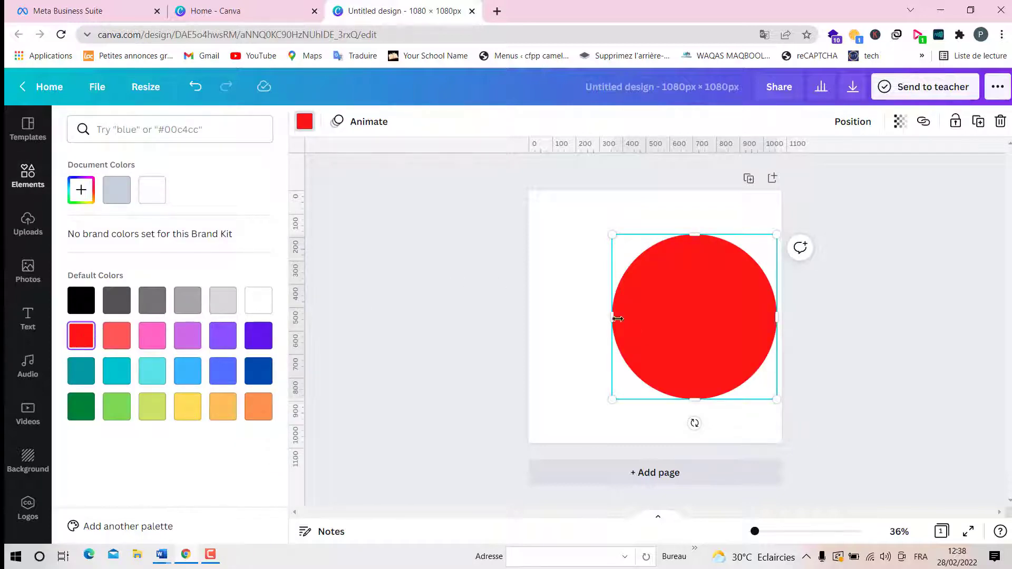
pyautogui.moveTo(640, 336); pyautogui.dragTo(640, 327)
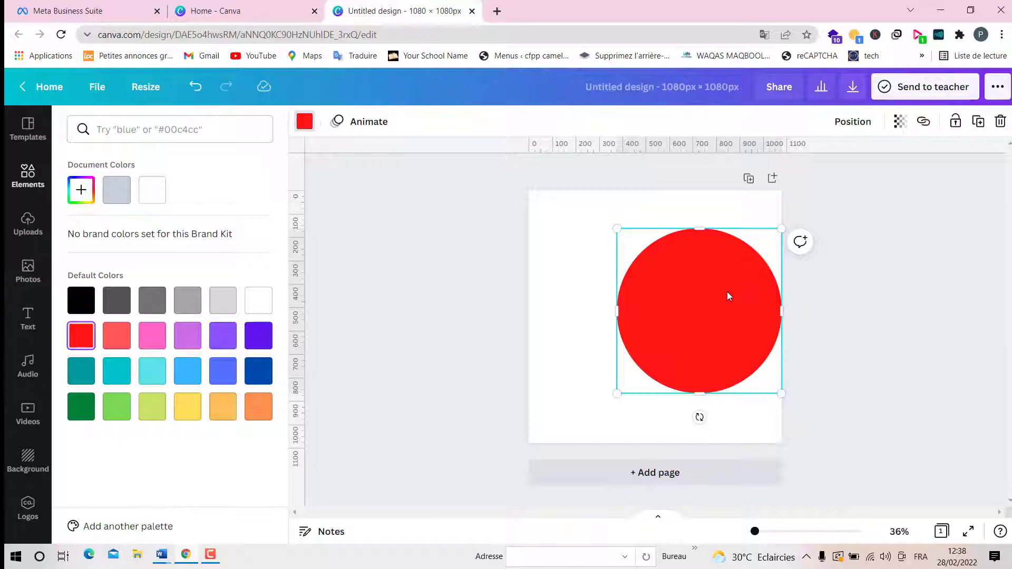
pyautogui.moveTo(729, 296); pyautogui.dragTo(728, 285)
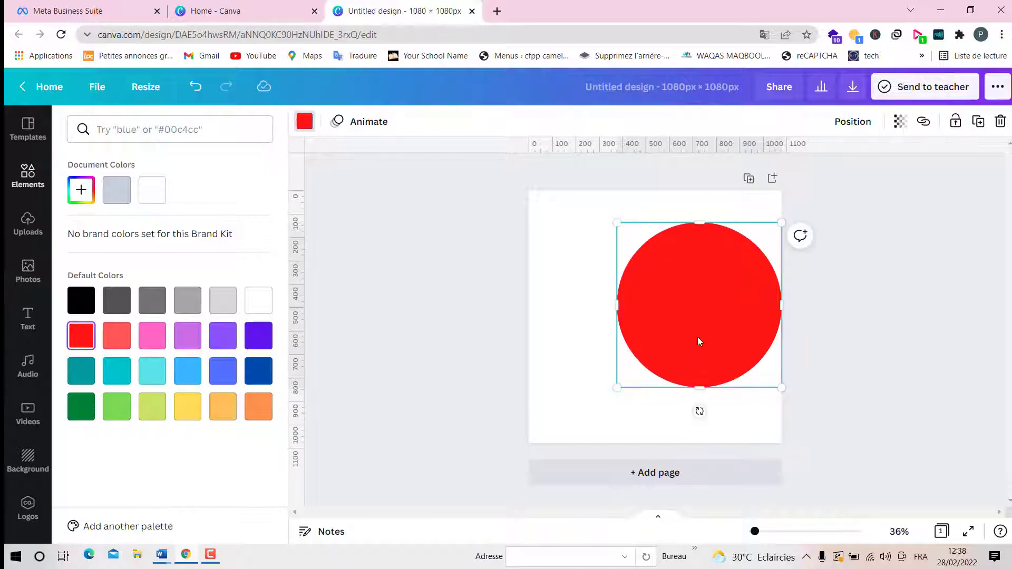
pyautogui.moveTo(686, 353); pyautogui.dragTo(683, 362)
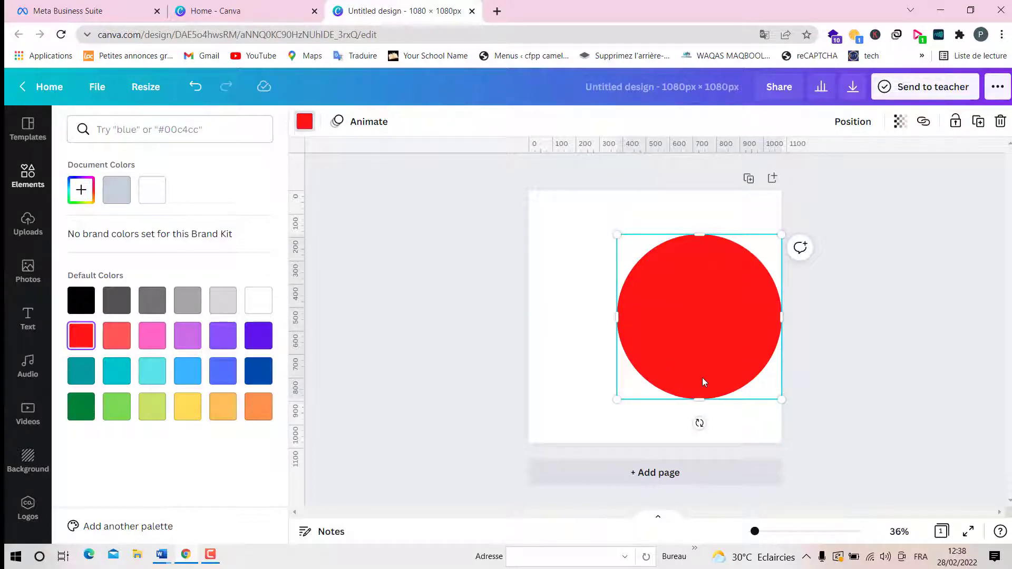
# Duplicate the red circle, offset the copy to the left, and fill the copy with white.
pyautogui.hotkey('ctrl', 'd')
pyautogui.moveTo(703, 377); pyautogui.dragTo(614, 385)
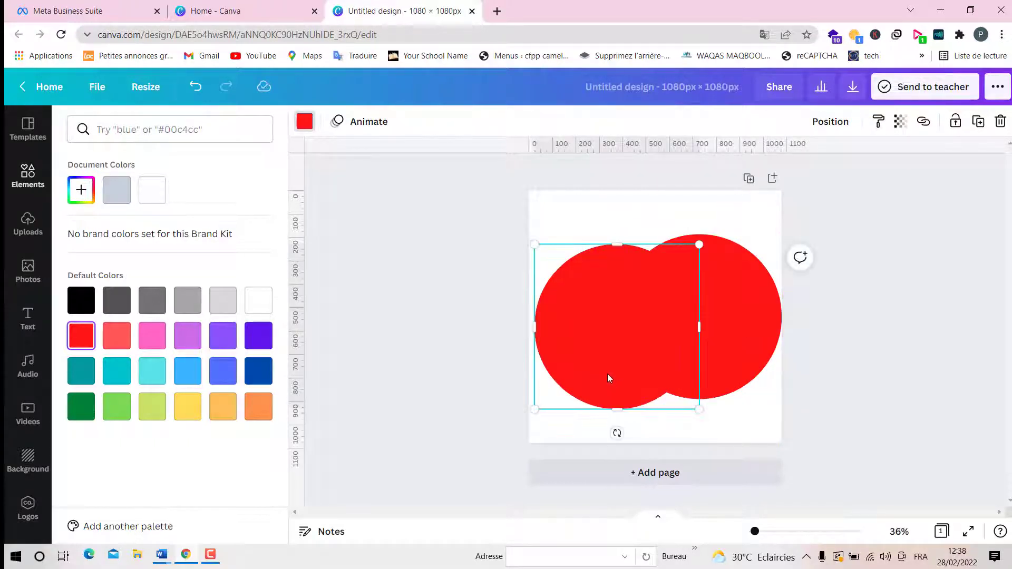
pyautogui.click(304, 122)
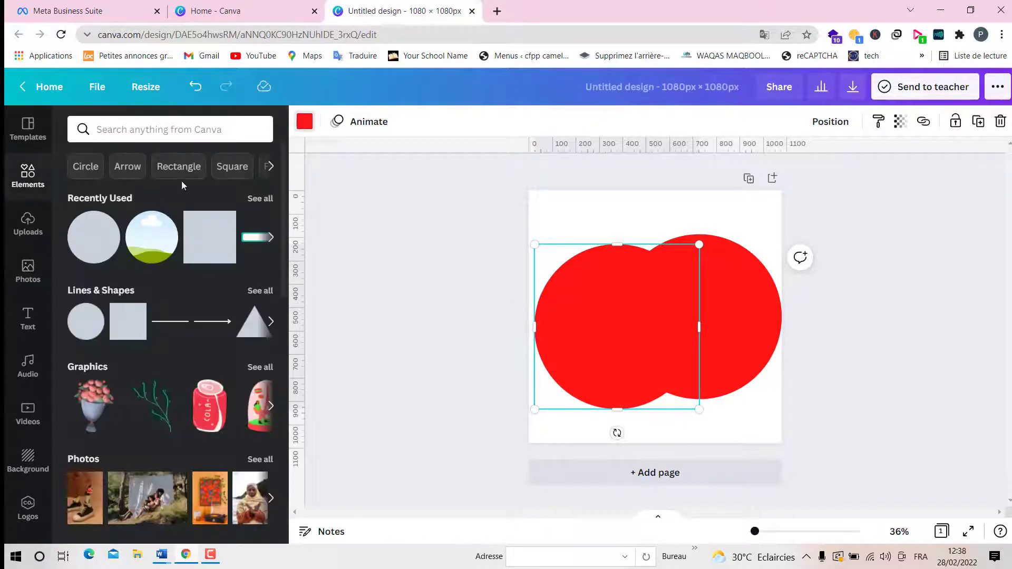
pyautogui.click(304, 121)
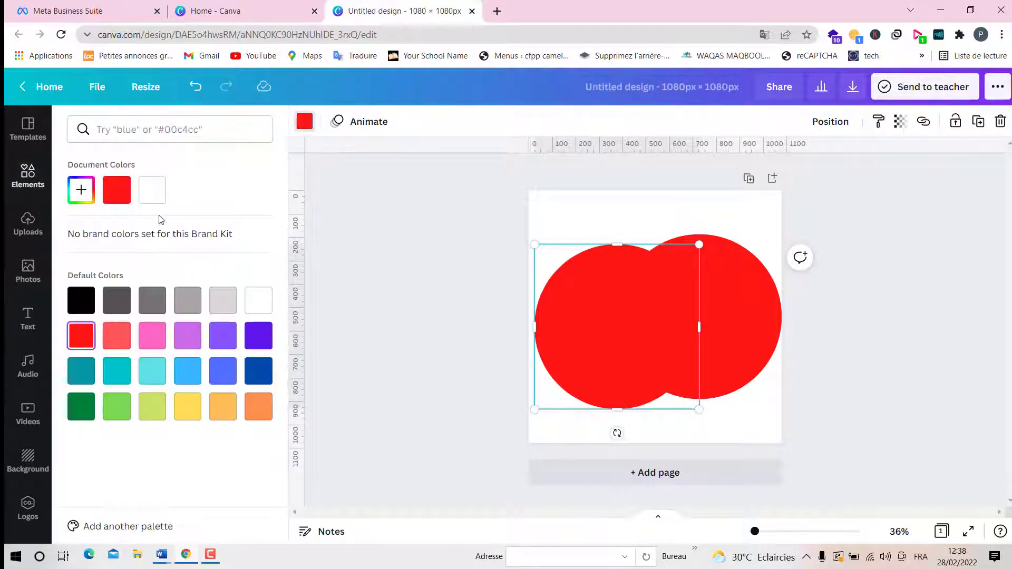
pyautogui.click(267, 309)
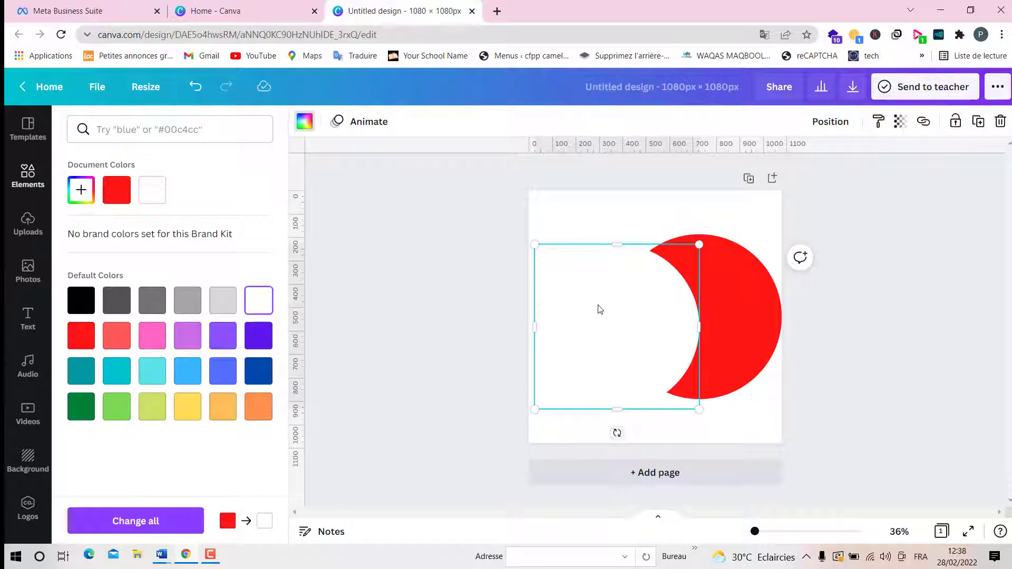
# Shrink the white circle to about 640 px wide and place it inside the red circle to form a ring.
pyautogui.moveTo(599, 308); pyautogui.dragTo(661, 315)
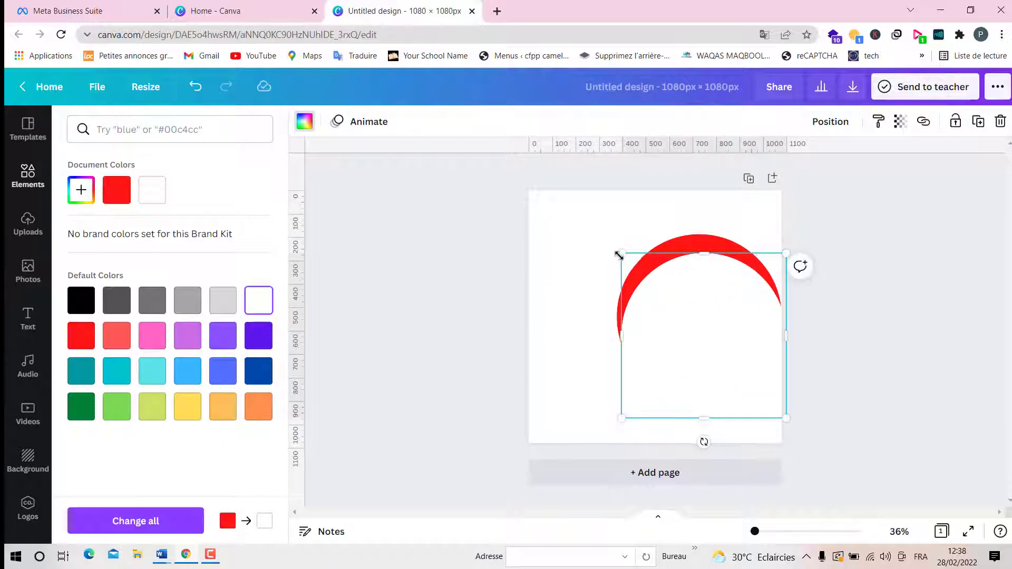
pyautogui.moveTo(622, 254); pyautogui.dragTo(637, 269)
pyautogui.moveTo(702, 327); pyautogui.dragTo(689, 299)
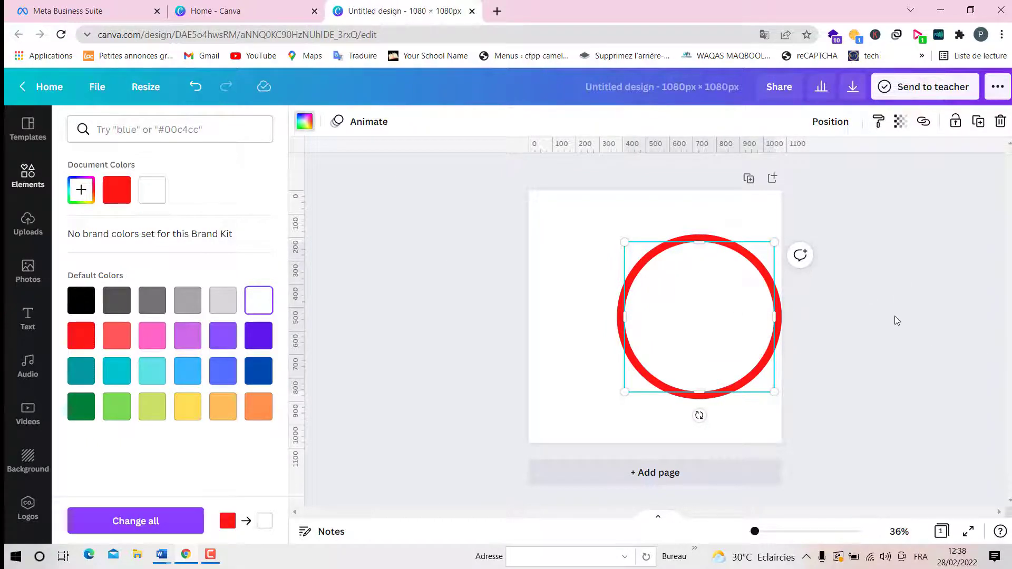
pyautogui.press('Escape')
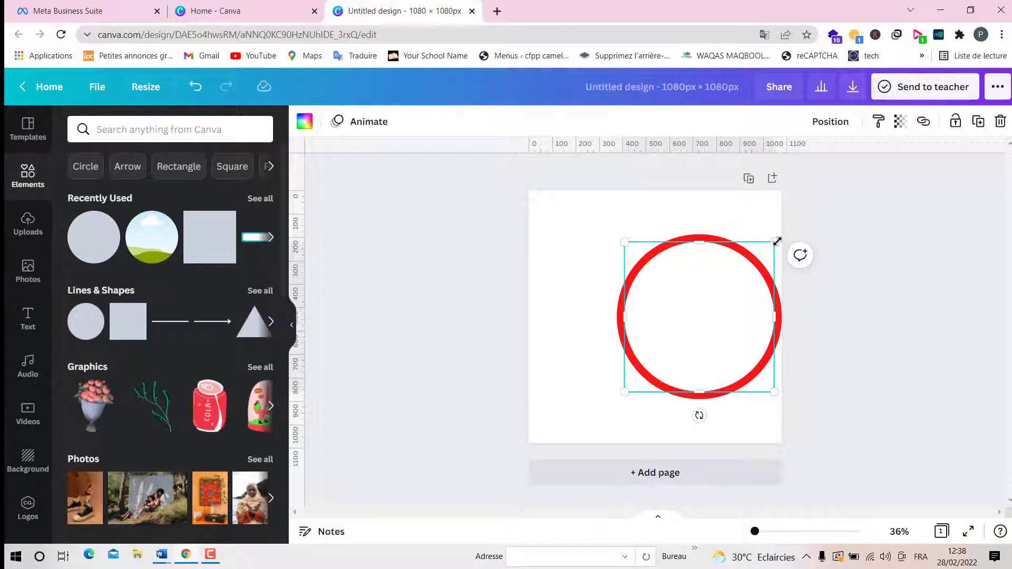
# Enlarge the red circle to about 730 px wide, extending it from its lower-left corner.
pyautogui.click(584, 343)
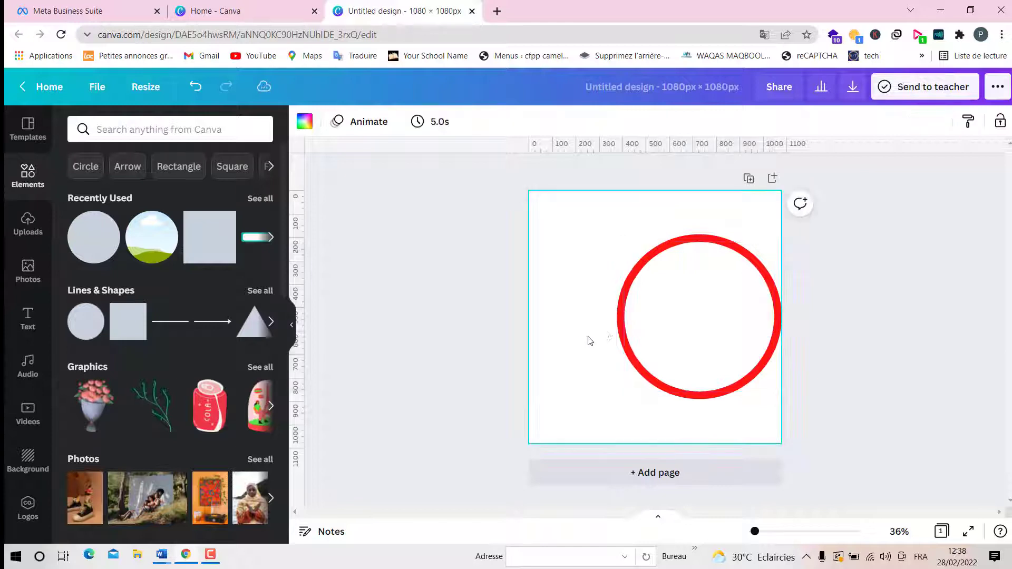
pyautogui.click(618, 324)
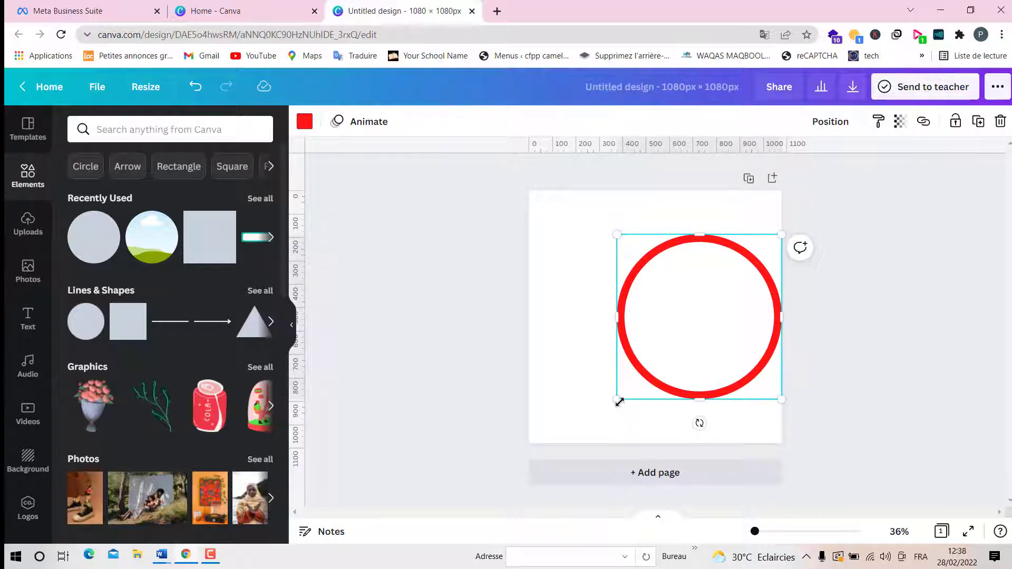
pyautogui.moveTo(619, 402)
pyautogui.mouseDown()
pyautogui.moveTo(612, 409)
pyautogui.moveTo(626, 393)
pyautogui.mouseUp()
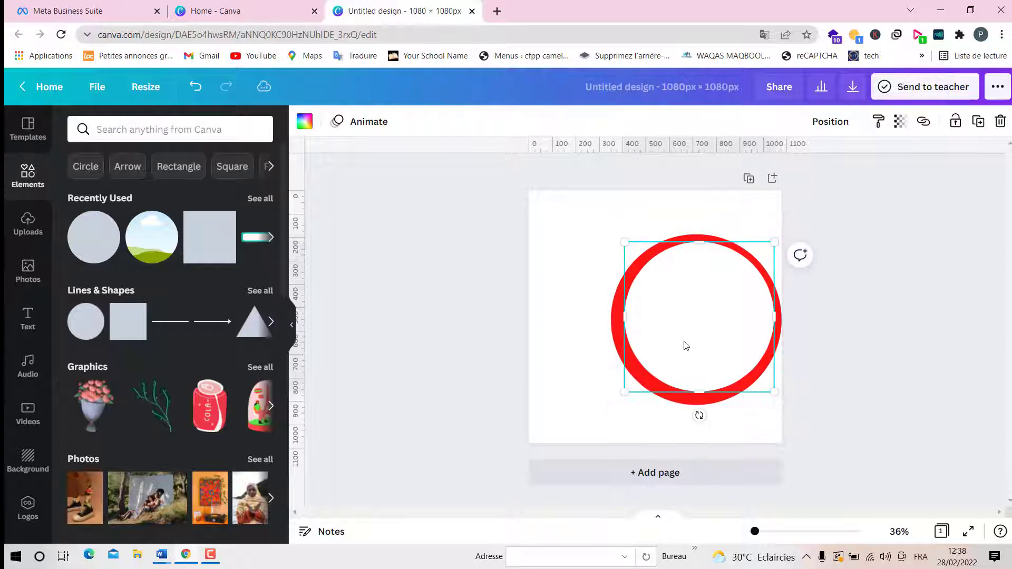
pyautogui.click(615, 350)
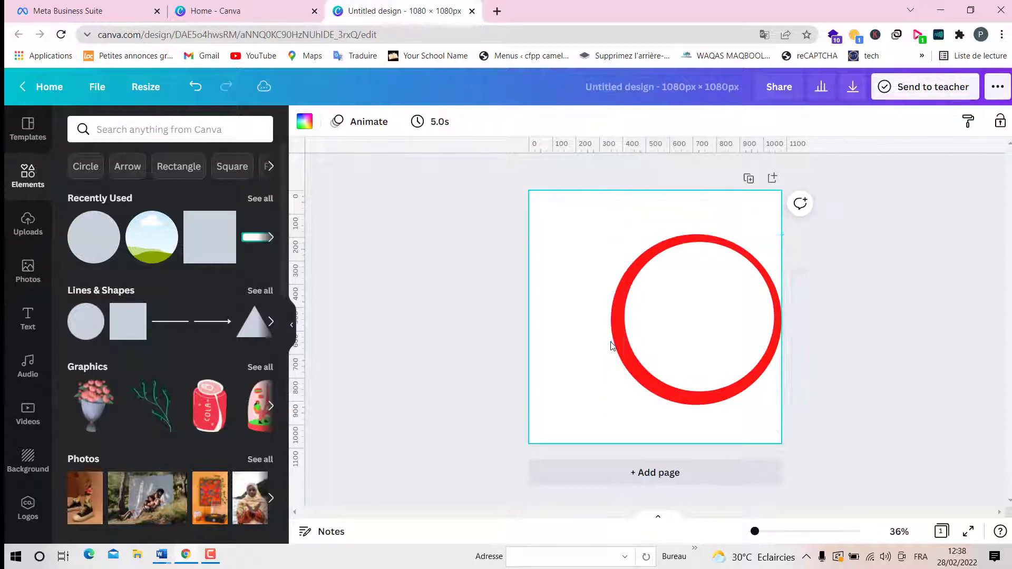
# Align the white and red circles to each other's middle and center so the ring is even.
pyautogui.click(630, 338)
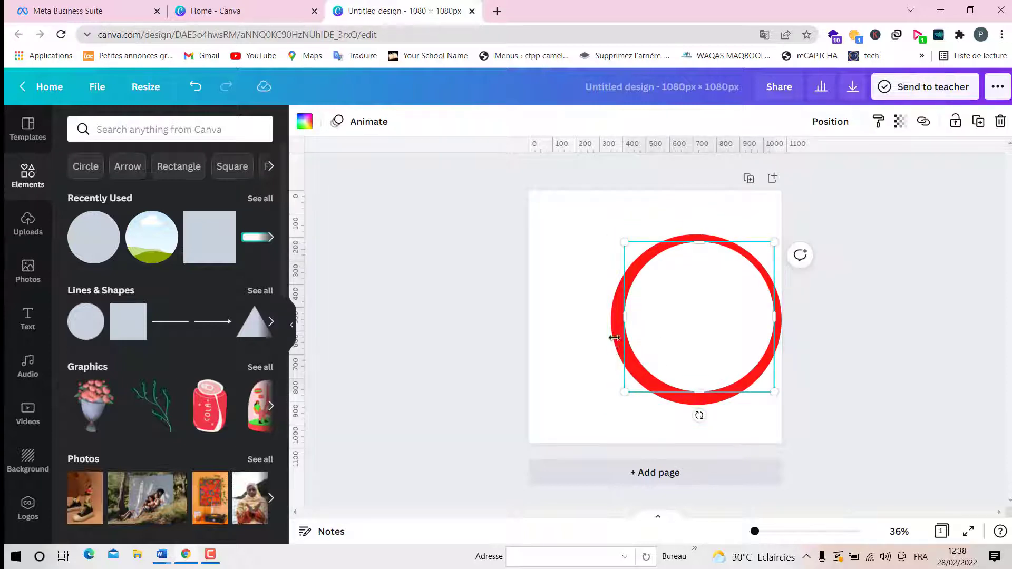
pyautogui.keyDown('shift'); pyautogui.click(614, 338); pyautogui.keyUp('shift')
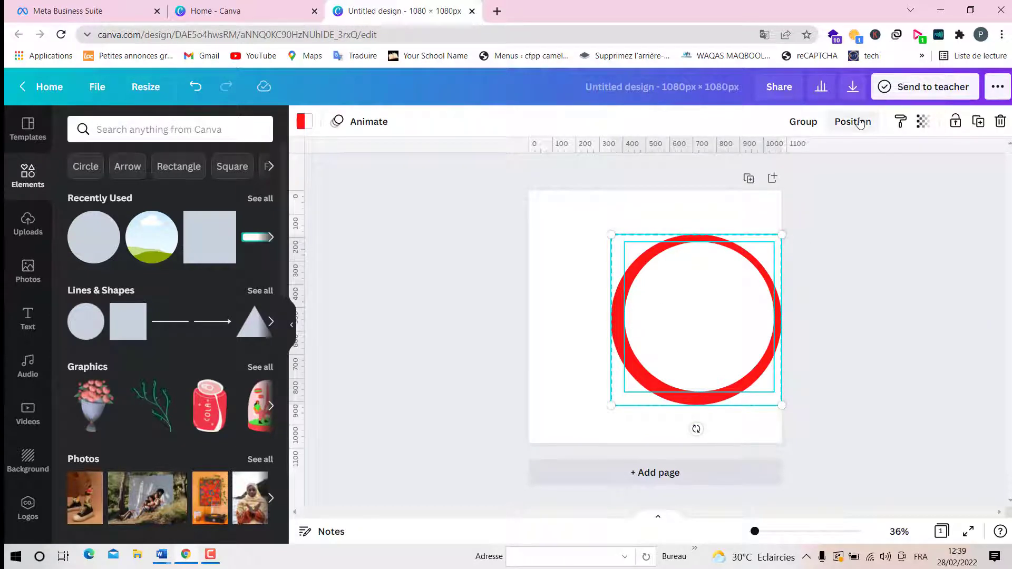
pyautogui.click(856, 122)
pyautogui.click(680, 242)
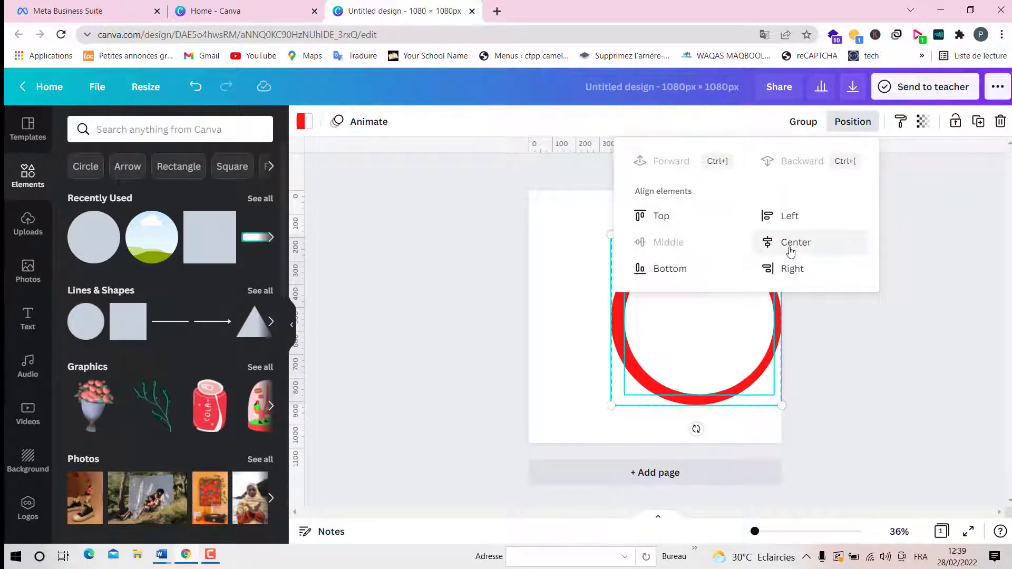
pyautogui.click(790, 244)
pyautogui.press('Escape')
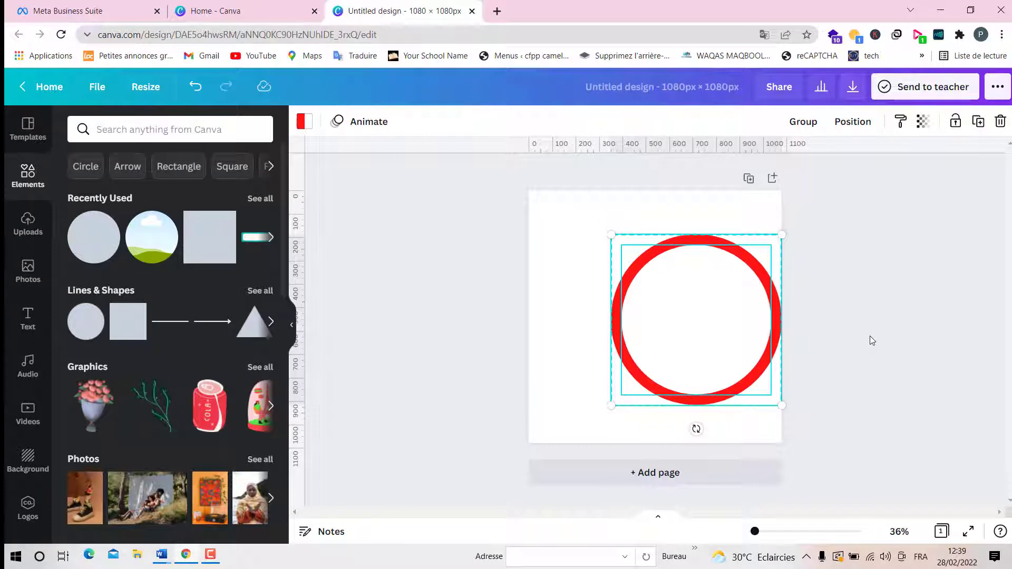
pyautogui.click(870, 337)
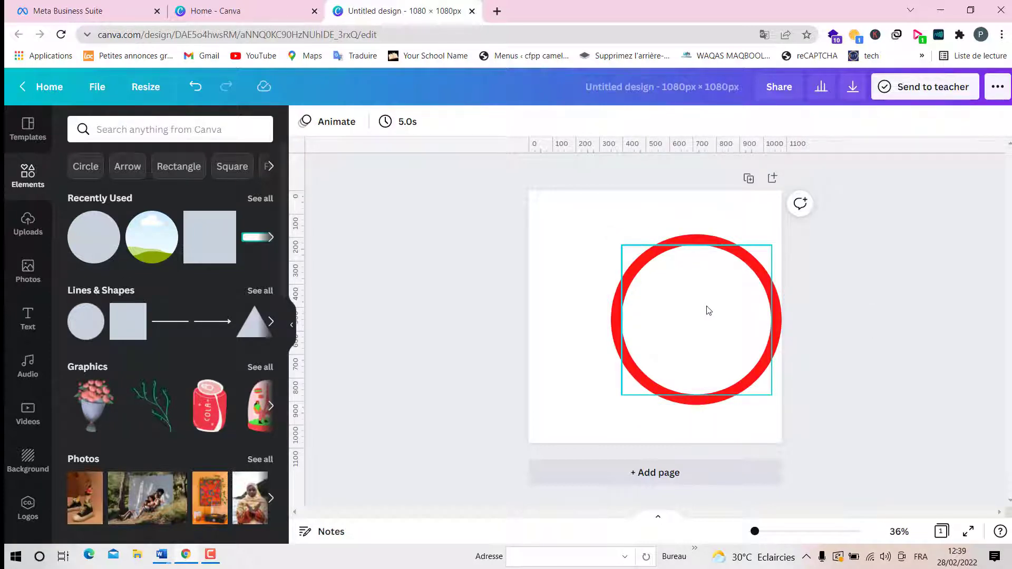
# Duplicate the white circle, place the copy at the lower left of the ring, and fill it with red.
pyautogui.click(724, 334)
pyautogui.moveTo(723, 335); pyautogui.dragTo(652, 369)
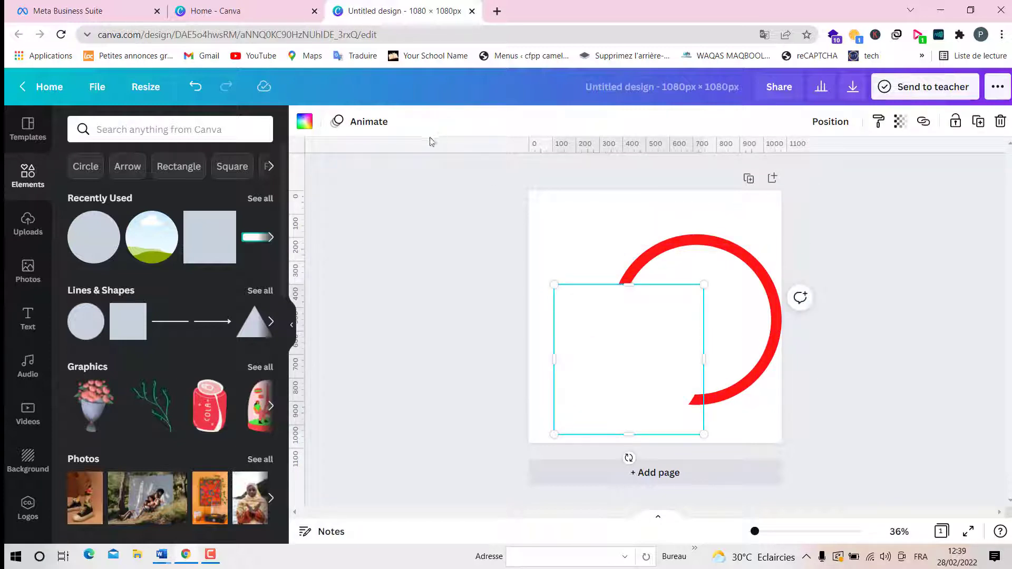
pyautogui.click(305, 121)
pyautogui.click(112, 196)
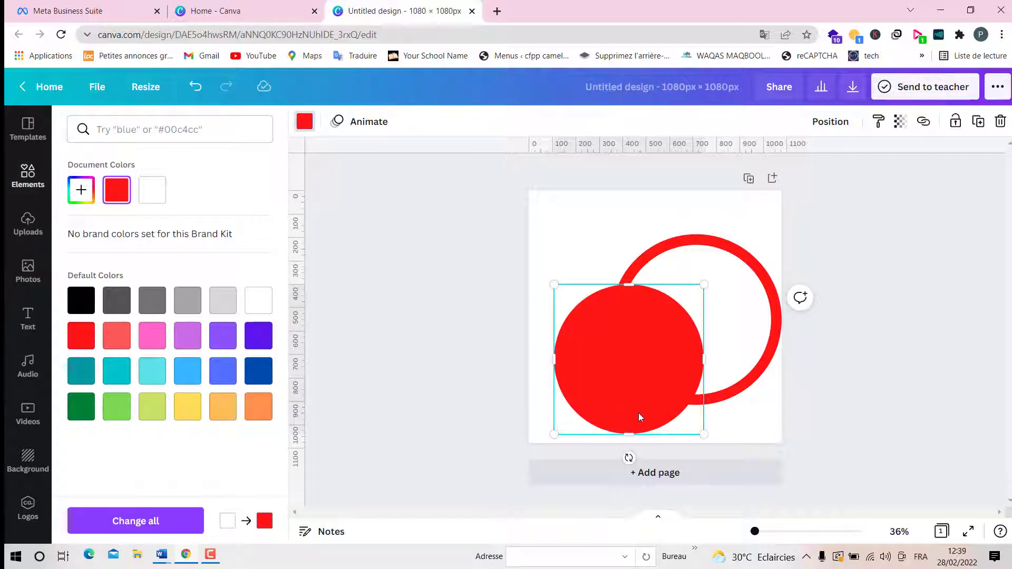
# Move the new red circle over the white circle inside the ring and shrink it to about 600 px wide.
pyautogui.moveTo(599, 403); pyautogui.dragTo(669, 355)
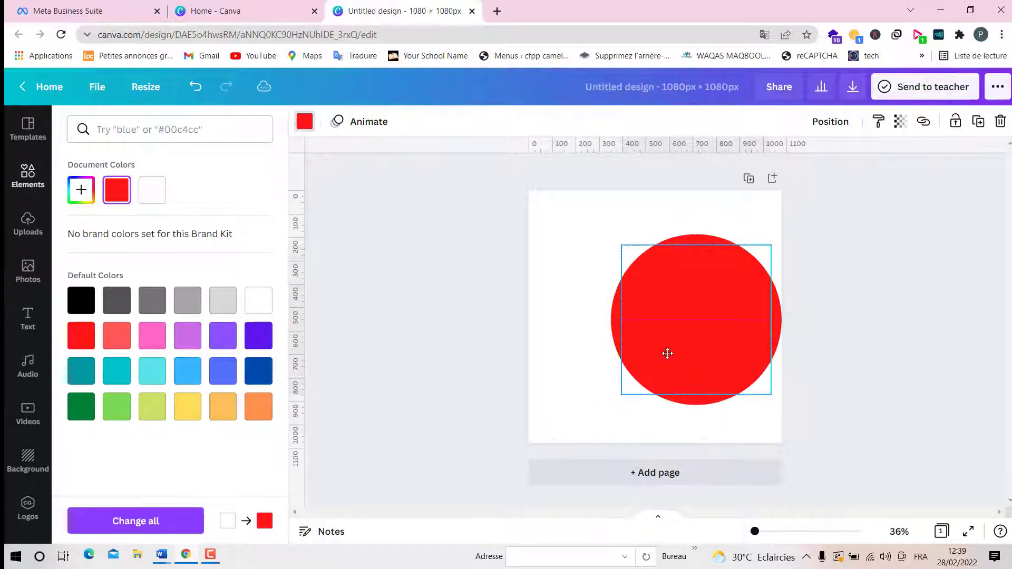
pyautogui.moveTo(773, 242)
pyautogui.mouseDown()
pyautogui.moveTo(749, 265)
pyautogui.moveTo(762, 254)
pyautogui.mouseUp()
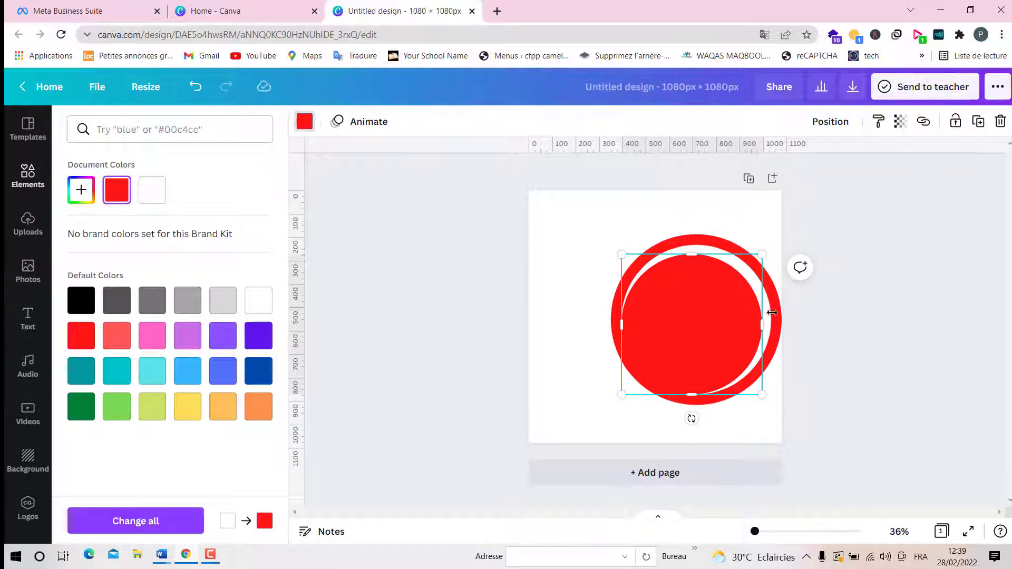
pyautogui.click(867, 337)
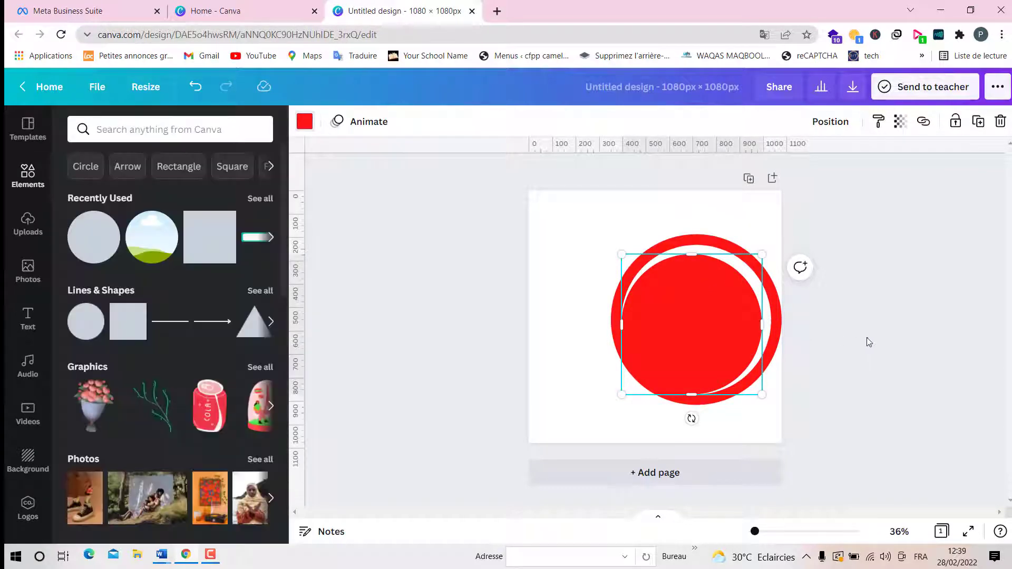
# Align the inner red circle and the white circle to each other's middle and center.
pyautogui.click(753, 320)
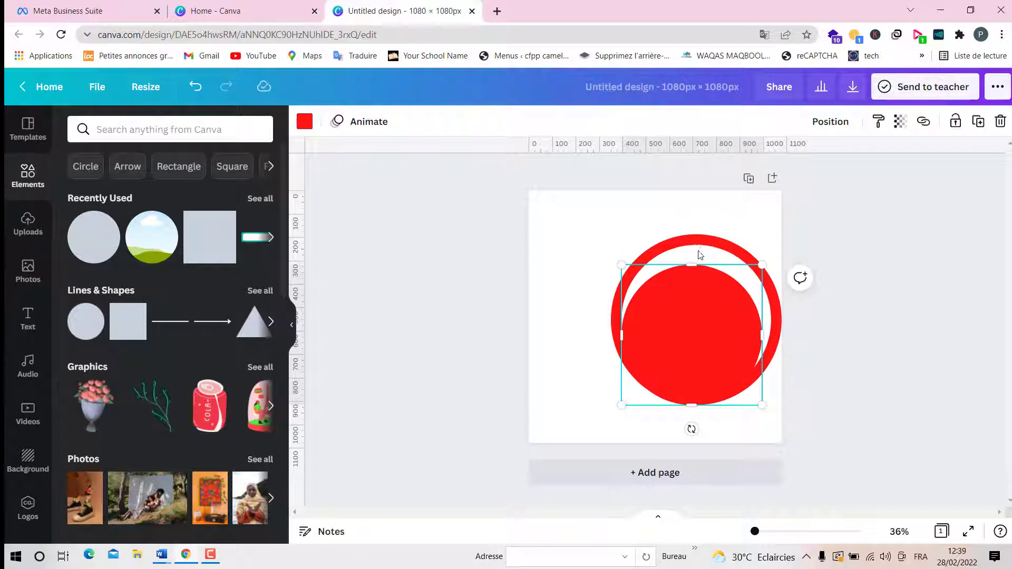
pyautogui.keyDown('shift'); pyautogui.click(700, 254); pyautogui.keyUp('shift')
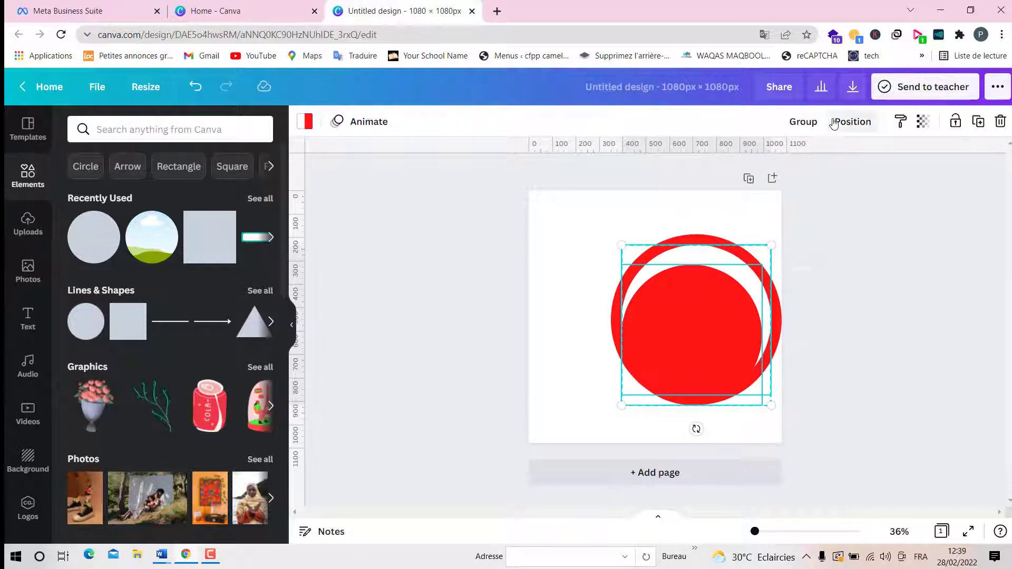
pyautogui.click(853, 122)
pyautogui.click(677, 242)
pyautogui.click(792, 246)
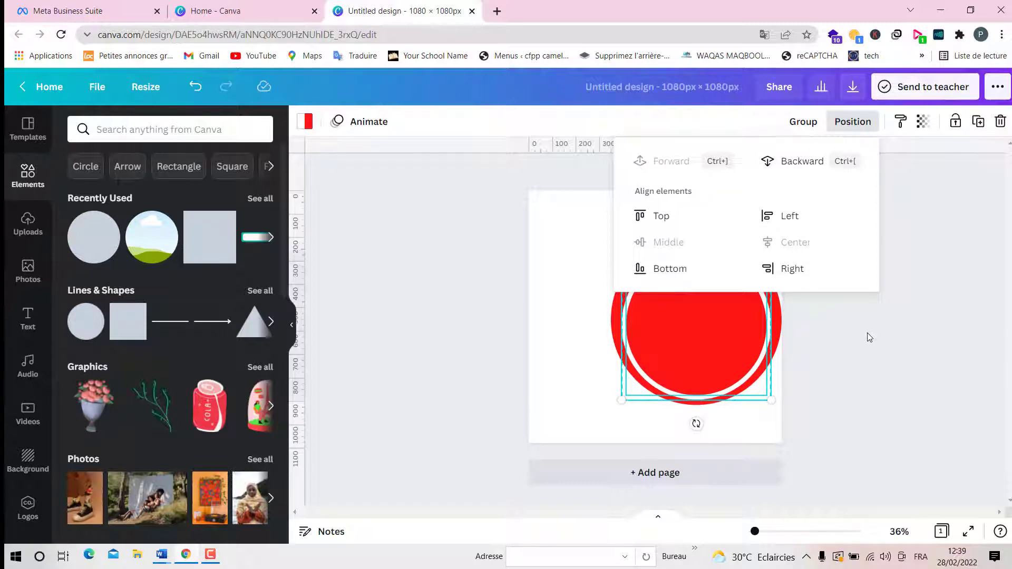
pyautogui.click(884, 371)
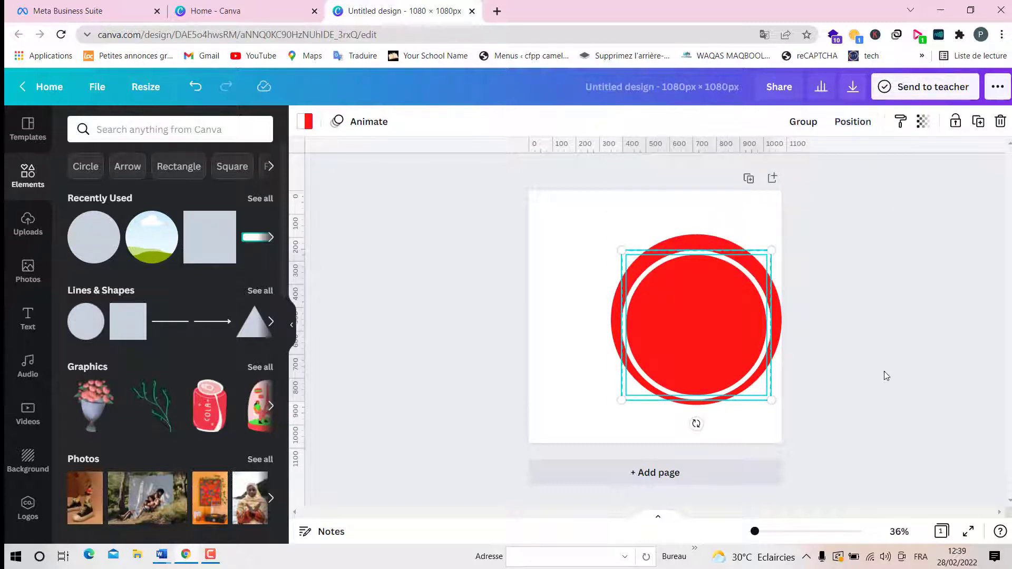
# Shrink the inner red circle to about 560 px wide and align it with the white circle's middle and center.
pyautogui.click(884, 371)
pyautogui.click(700, 334)
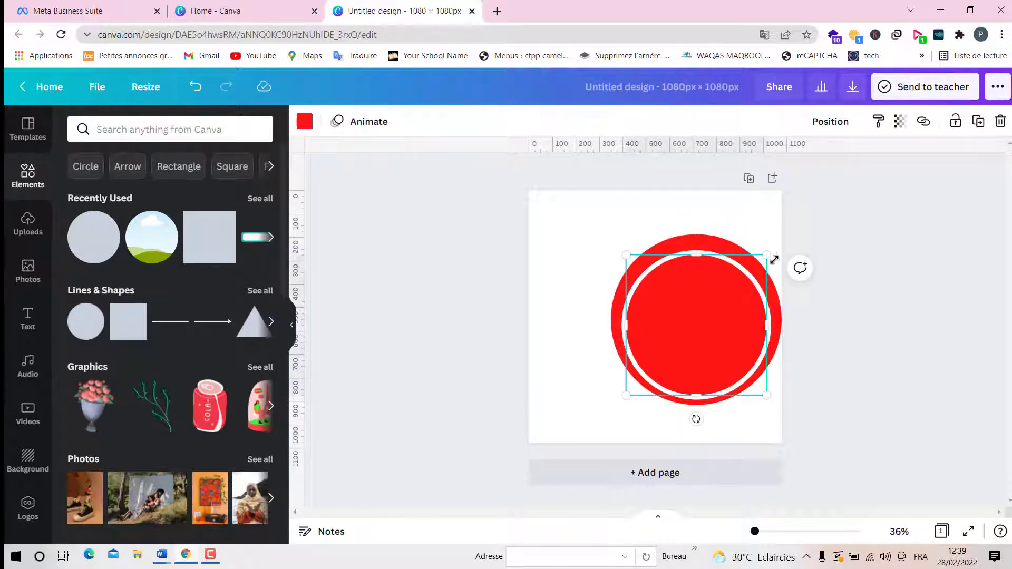
pyautogui.moveTo(770, 253); pyautogui.dragTo(758, 265)
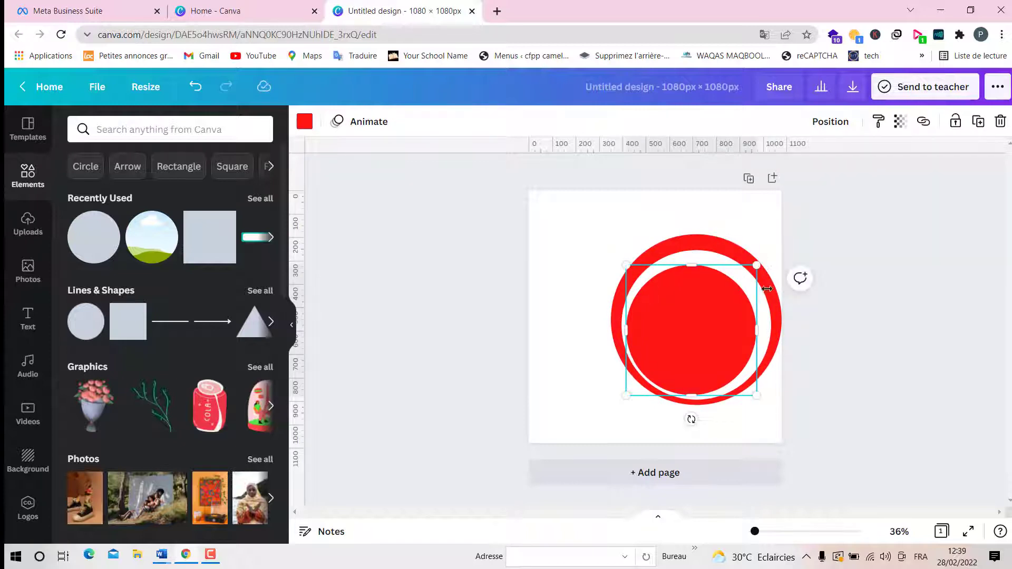
pyautogui.keyDown('shift'); pyautogui.click(771, 331); pyautogui.keyUp('shift')
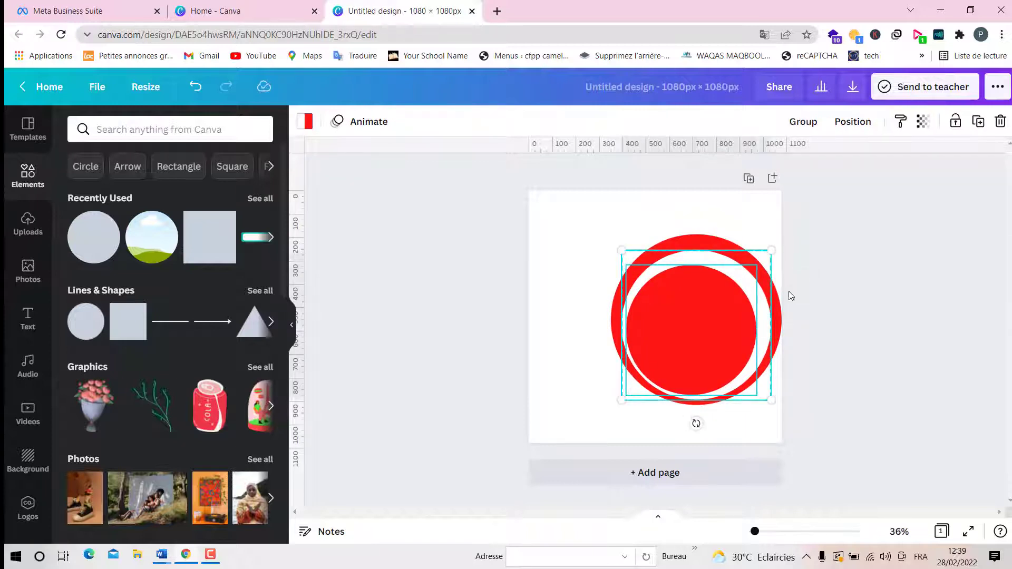
pyautogui.click(853, 121)
pyautogui.click(668, 242)
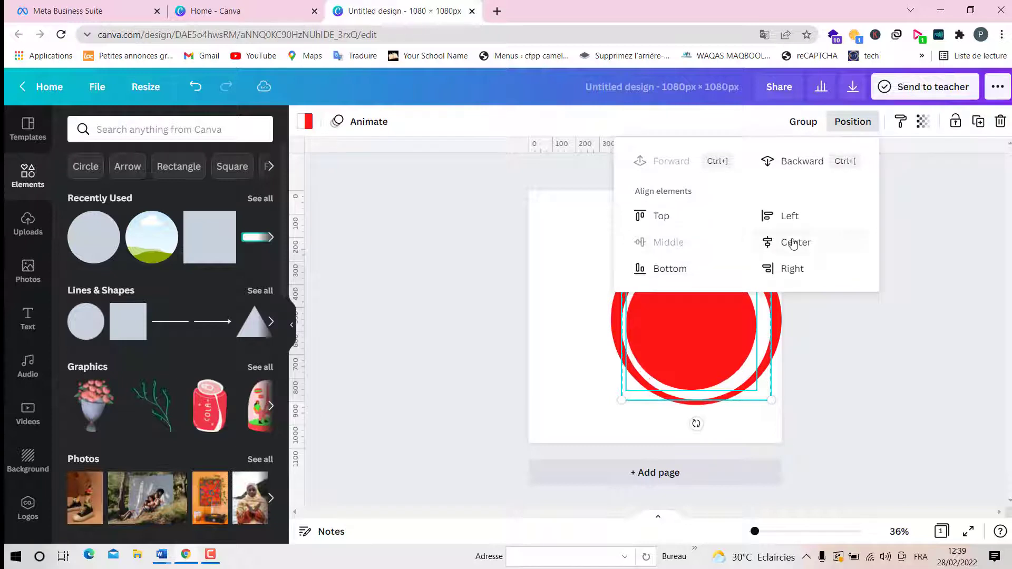
pyautogui.click(794, 242)
pyautogui.click(958, 303)
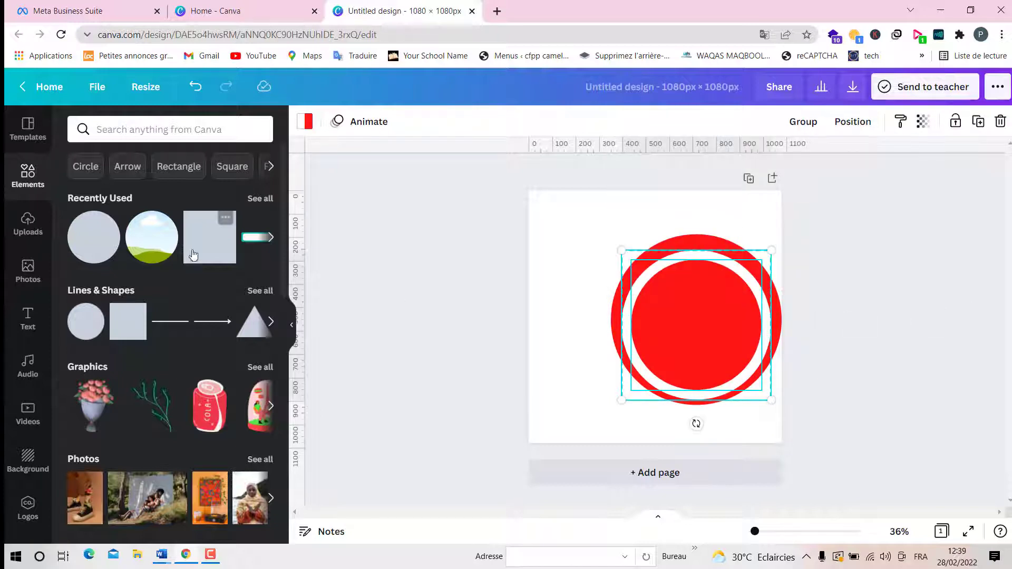
# Add a circular picture frame about 532 px wide and centre it over the inner red circle, leaving a thin red rim.
pyautogui.click(152, 238)
pyautogui.moveTo(654, 334); pyautogui.dragTo(694, 337)
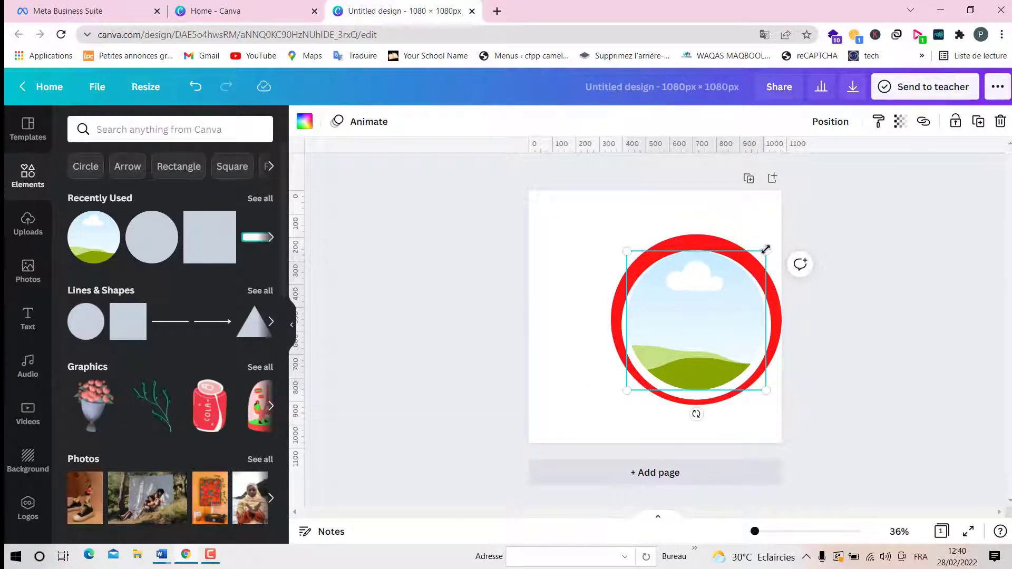
pyautogui.moveTo(766, 252)
pyautogui.mouseDown()
pyautogui.moveTo(753, 272)
pyautogui.moveTo(762, 270)
pyautogui.mouseUp()
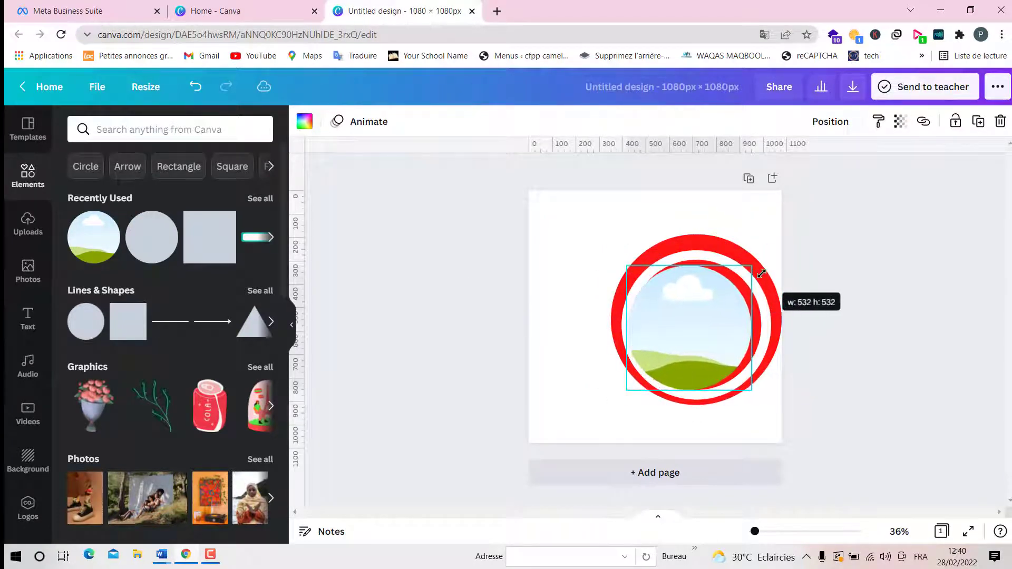
pyautogui.moveTo(698, 319); pyautogui.dragTo(707, 315)
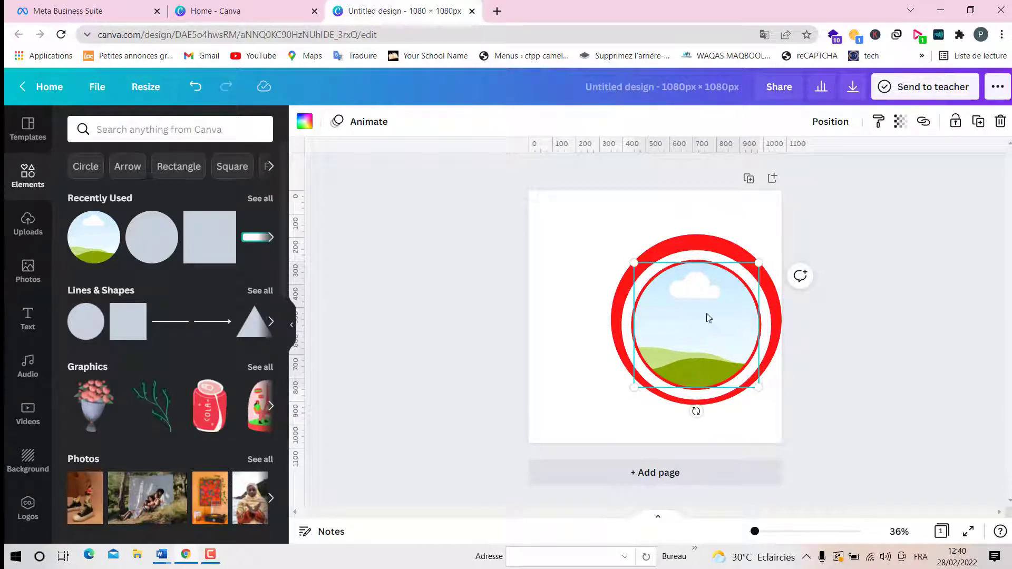
pyautogui.keyDown('shift'); pyautogui.click(694, 393); pyautogui.keyUp('shift')
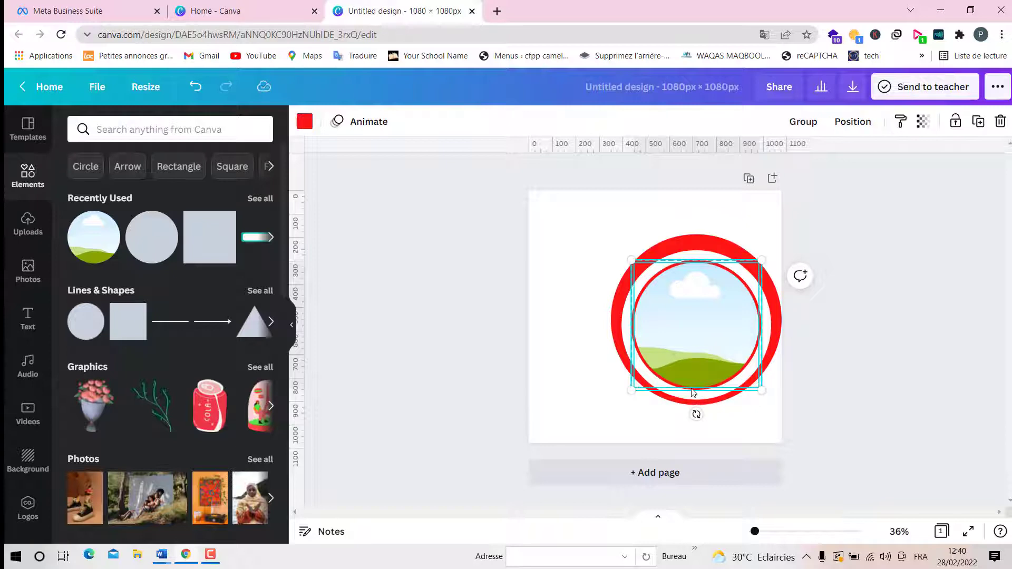
pyautogui.click(852, 122)
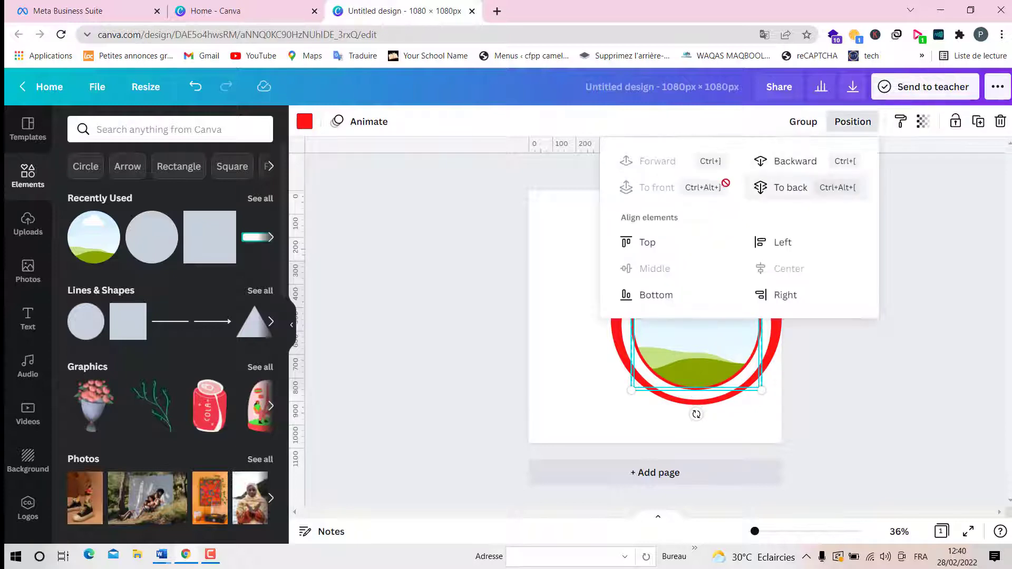
pyautogui.click(979, 368)
pyautogui.click(978, 361)
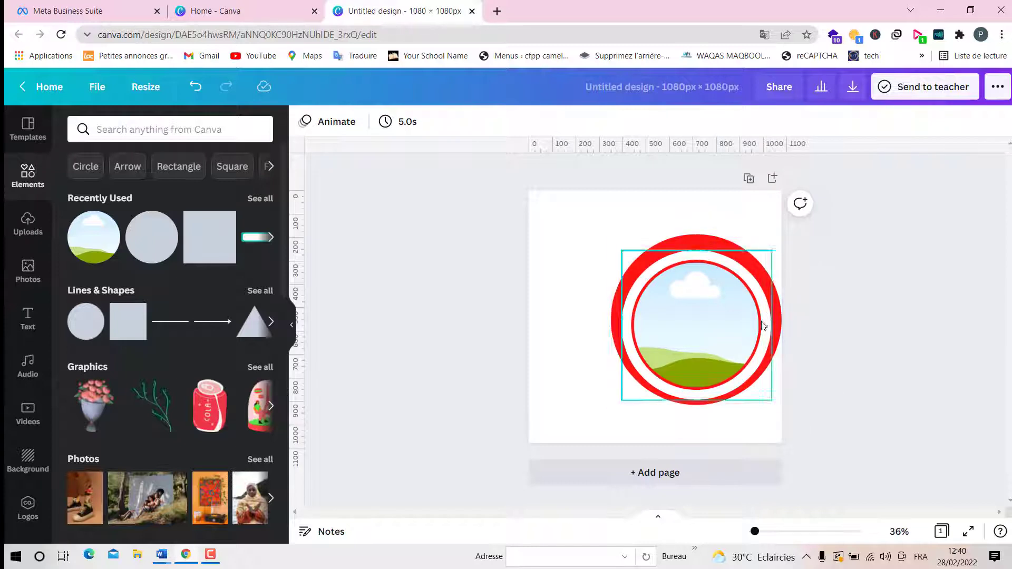
# Group the picture frame with the inner red circle and the white circle.
pyautogui.click(725, 315)
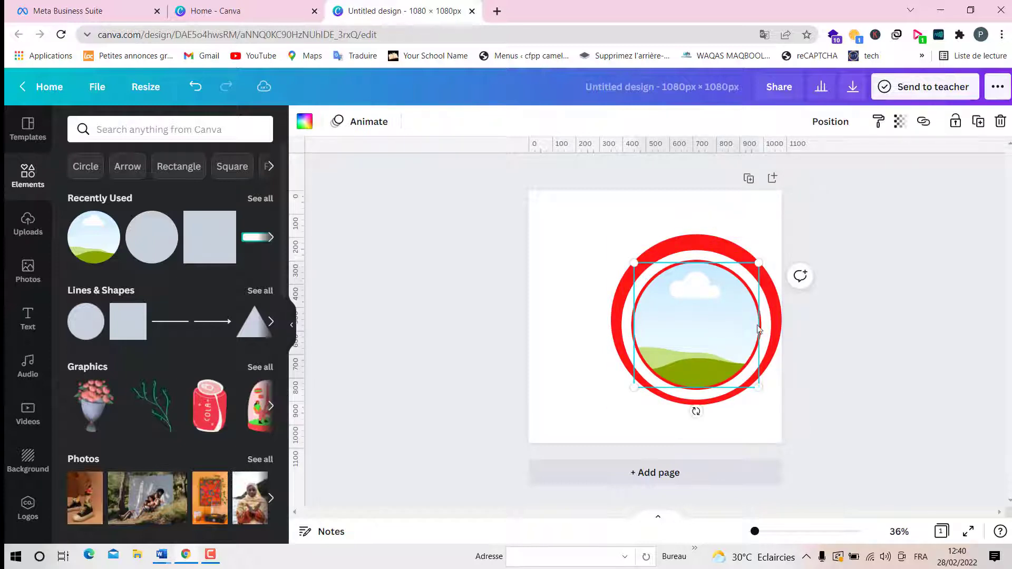
pyautogui.keyDown('shift'); pyautogui.click(761, 349); pyautogui.keyUp('shift')
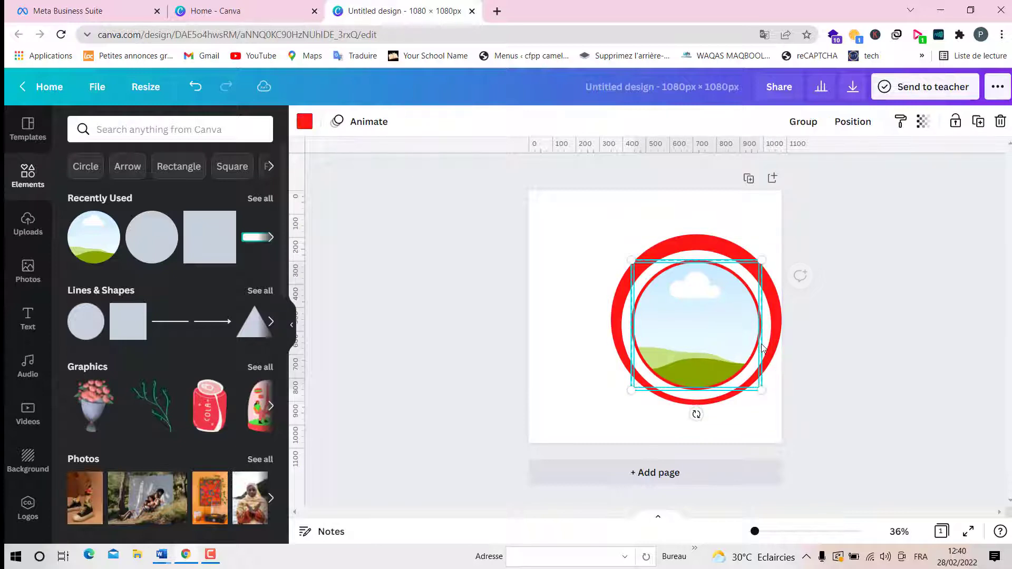
pyautogui.rightClick(767, 345)
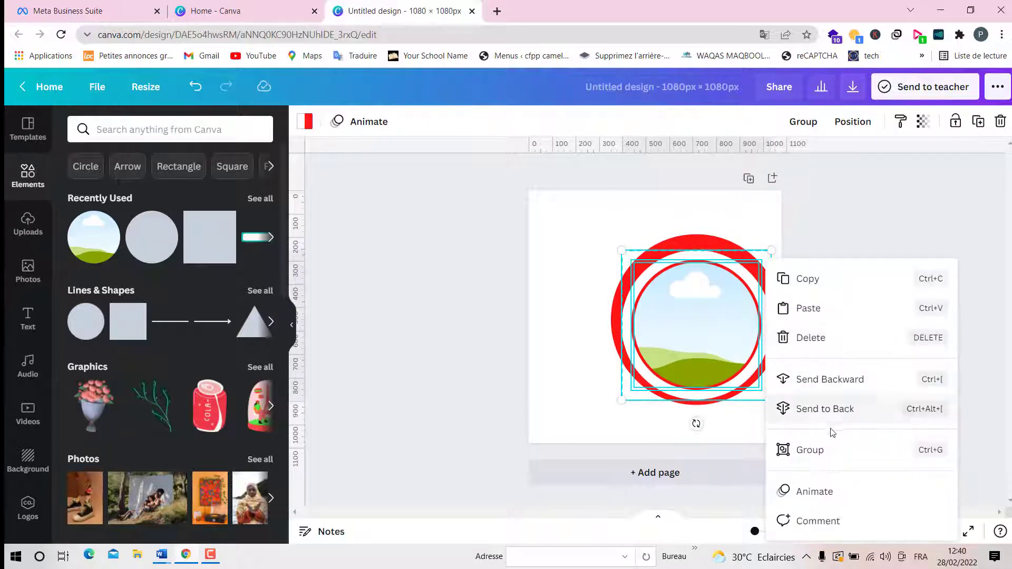
pyautogui.click(825, 451)
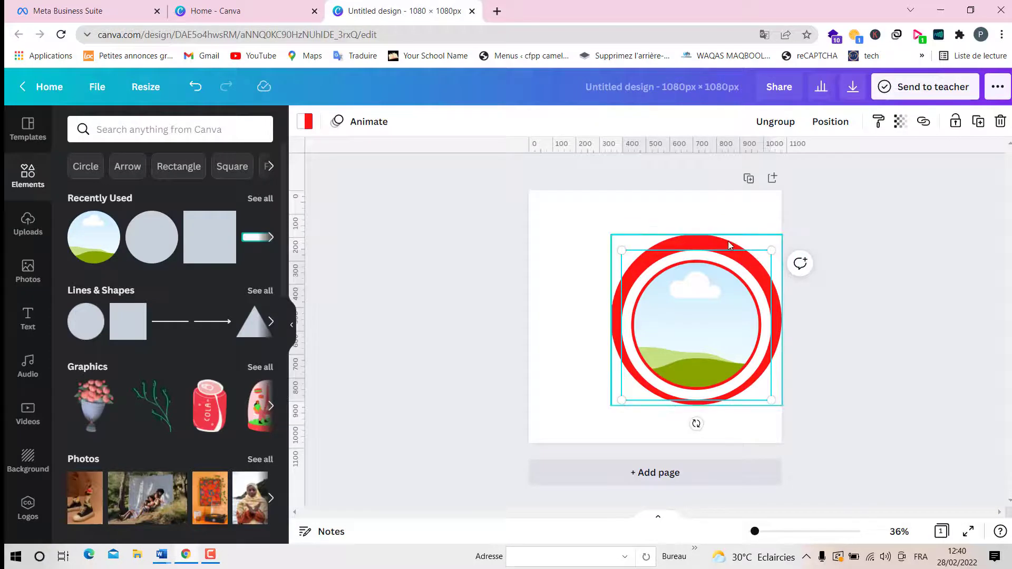
# Align the frame group and the outer red circle to each other's middle.
pyautogui.hotkey('ctrl', 'shift', 'g')
pyautogui.click(855, 123)
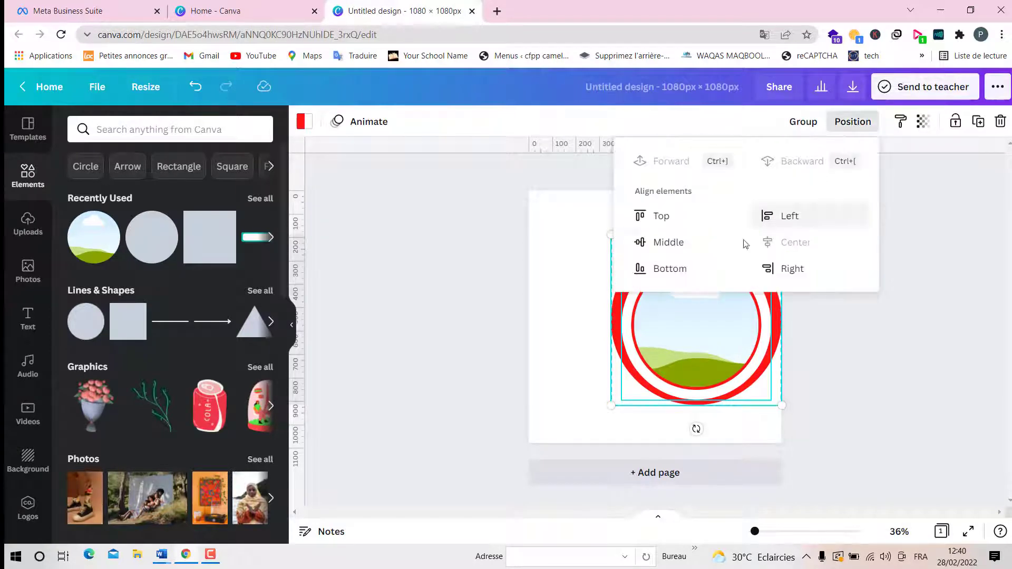
pyautogui.click(691, 251)
pyautogui.click(878, 327)
pyautogui.click(879, 327)
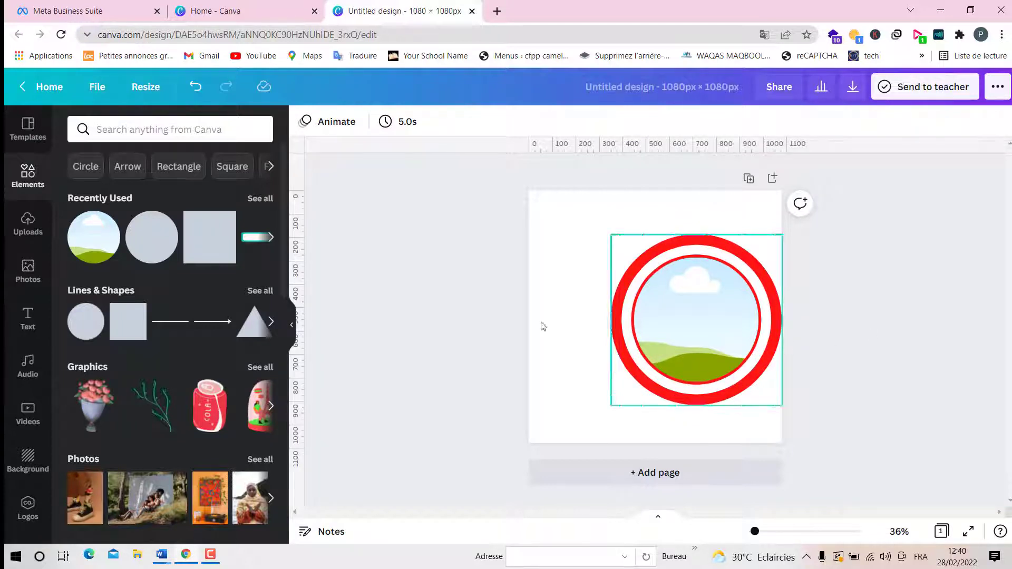
# Add a square against the page's left edge, overlapping the ring, and fill it with the document's red.
pyautogui.click(136, 337)
pyautogui.moveTo(648, 312); pyautogui.dragTo(586, 318)
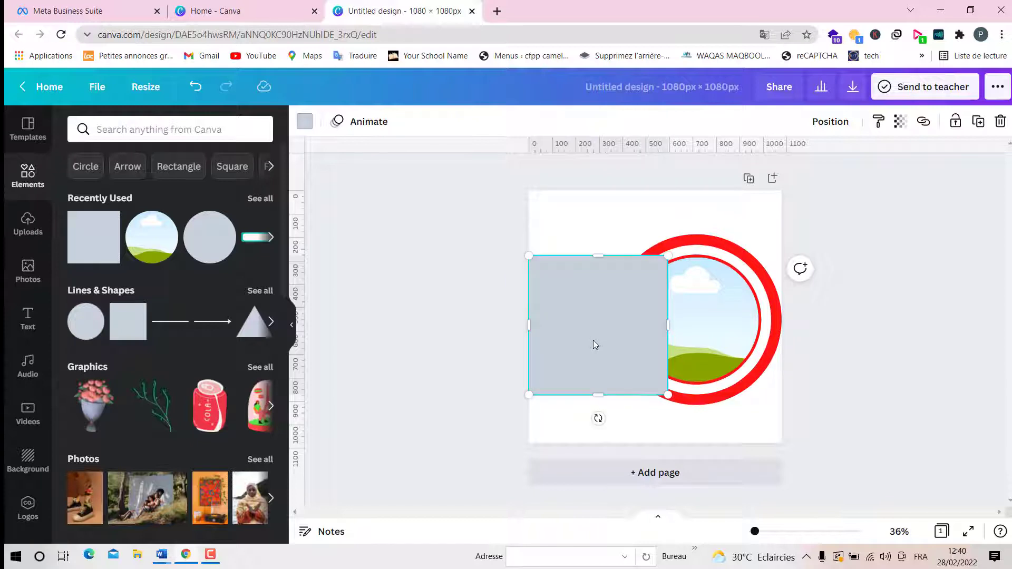
pyautogui.click(305, 122)
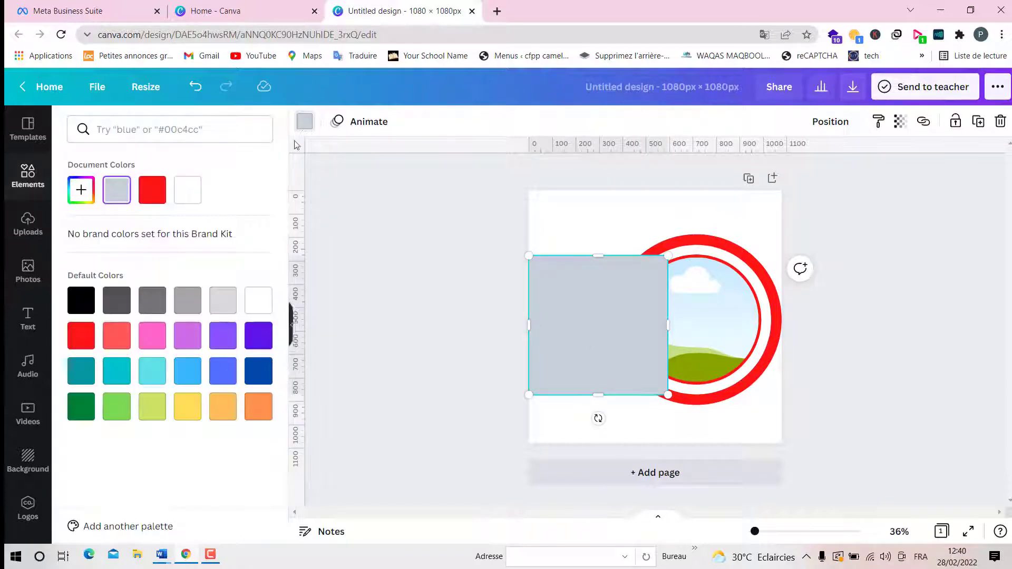
pyautogui.click(152, 190)
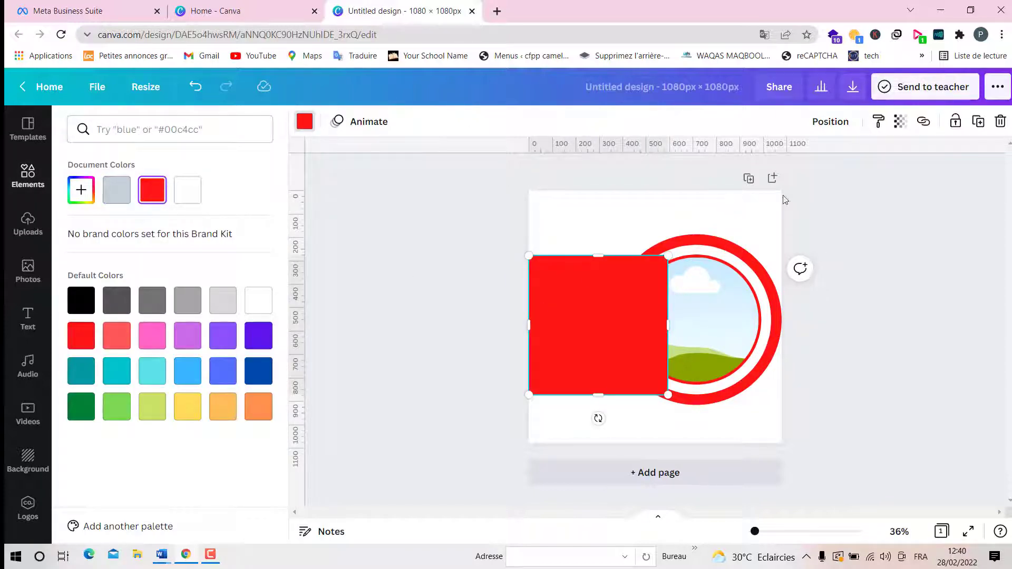
# Send the red square backward so it sits behind the white circle and picture frame.
pyautogui.click(834, 122)
pyautogui.click(767, 166)
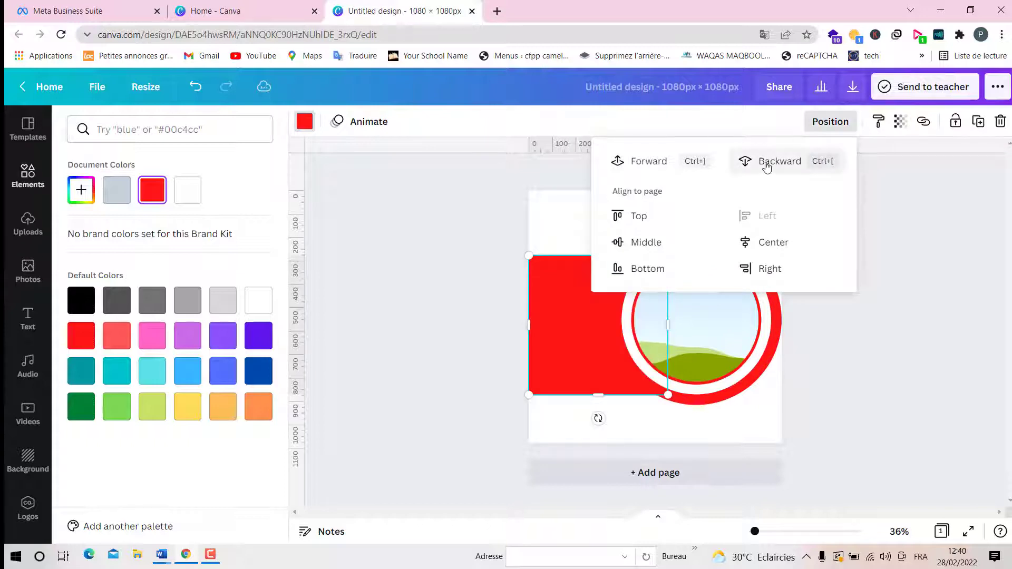
pyautogui.click(871, 358)
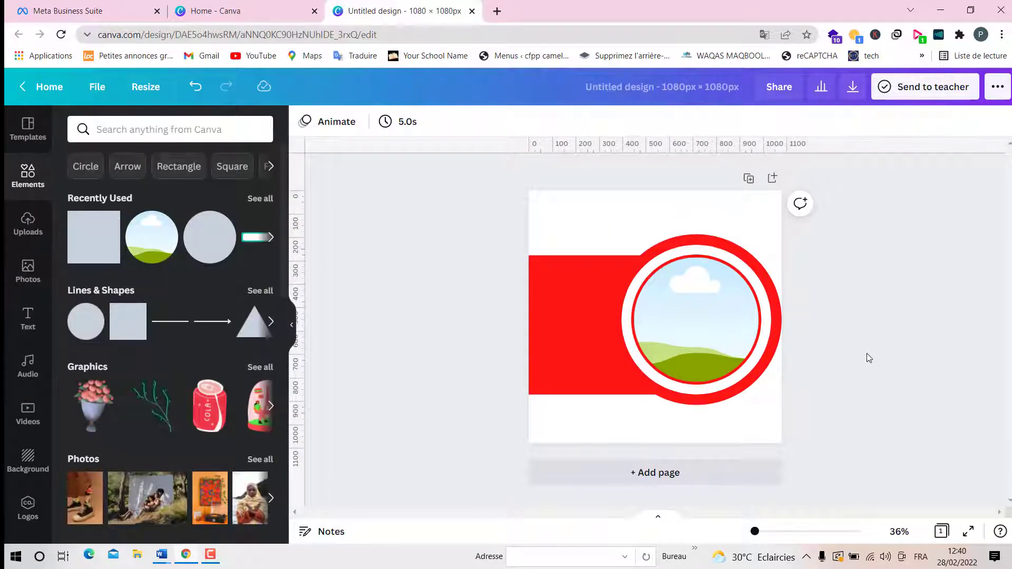
pyautogui.click(717, 236)
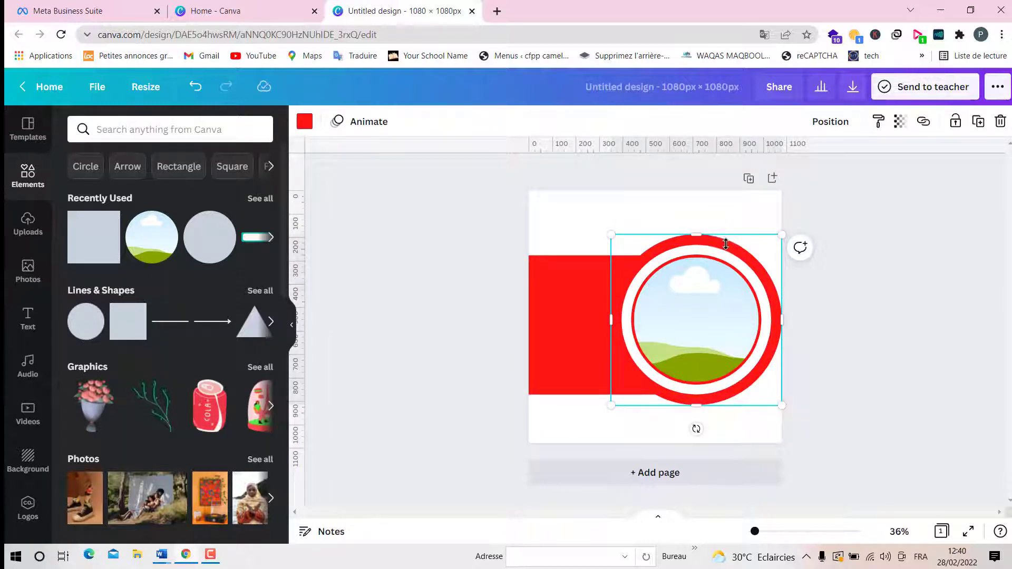
pyautogui.moveTo(718, 235); pyautogui.dragTo(697, 222)
pyautogui.hotkey('ctrl', 'z')
pyautogui.click(635, 211)
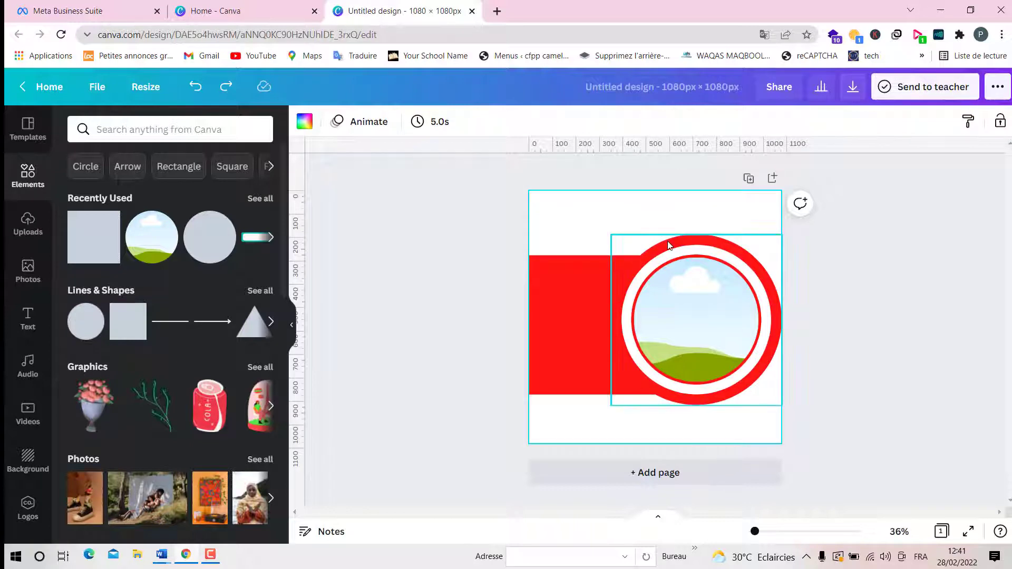
# Duplicate the outer red circle and enlarge the copy to about 850 px wide, centred around the ring behind the frame group.
pyautogui.moveTo(668, 245); pyautogui.dragTo(593, 198)
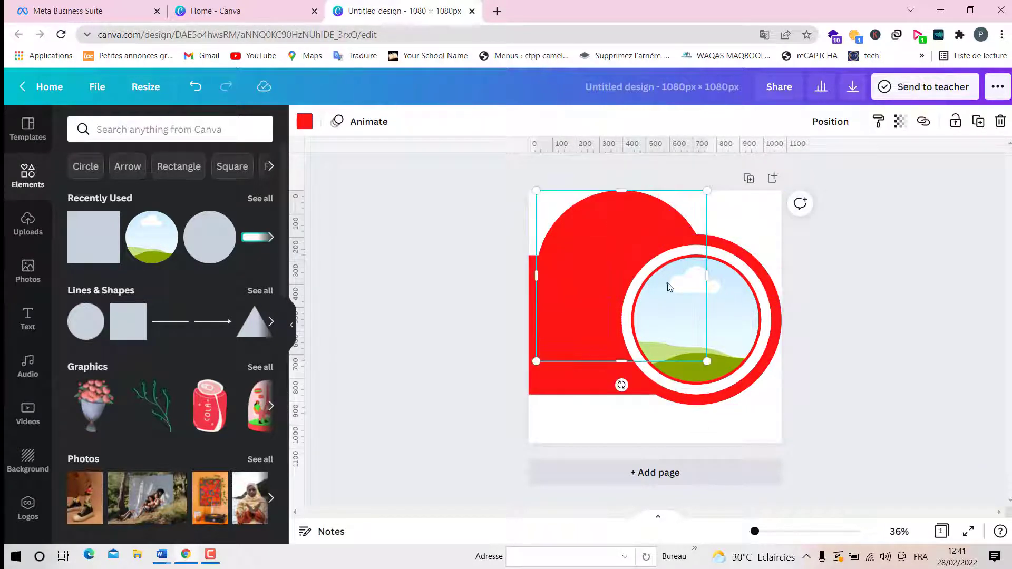
pyautogui.moveTo(707, 363); pyautogui.dragTo(734, 389)
pyautogui.moveTo(633, 217); pyautogui.dragTo(678, 229)
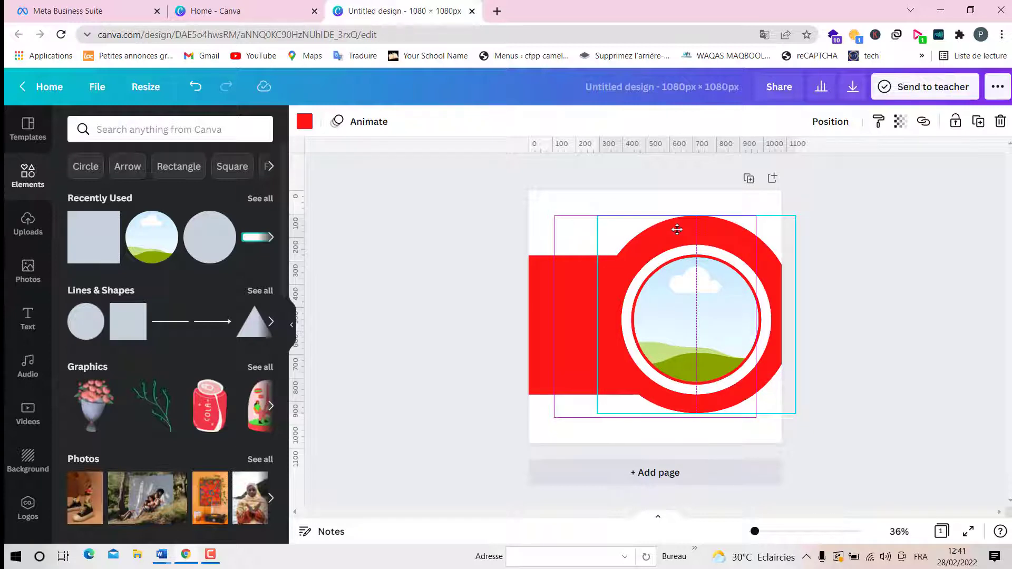
pyautogui.moveTo(677, 229); pyautogui.dragTo(678, 229)
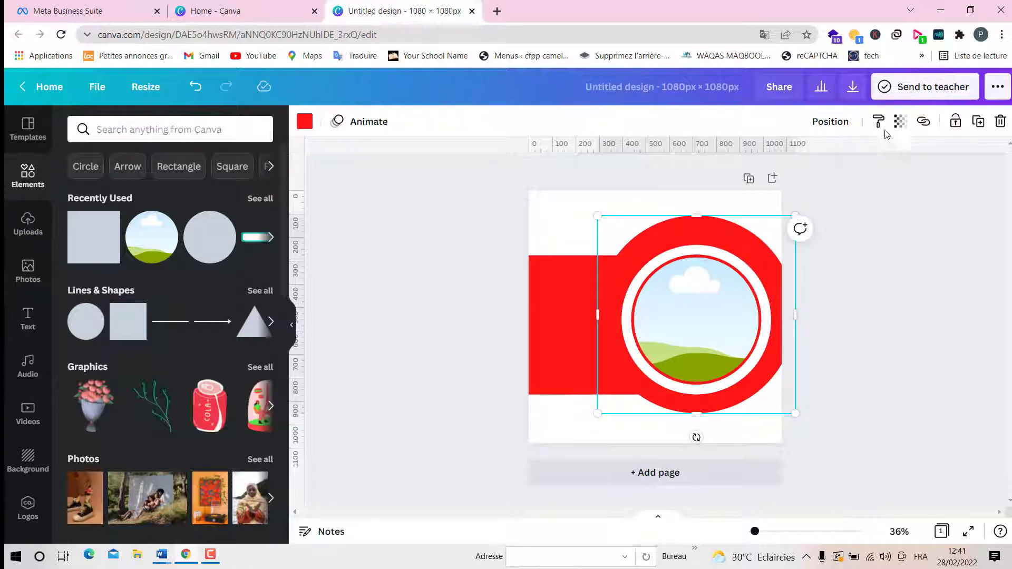
# Set the enlarged red circle's transparency to about 77.
pyautogui.click(900, 121)
pyautogui.moveTo(854, 161); pyautogui.dragTo(842, 163)
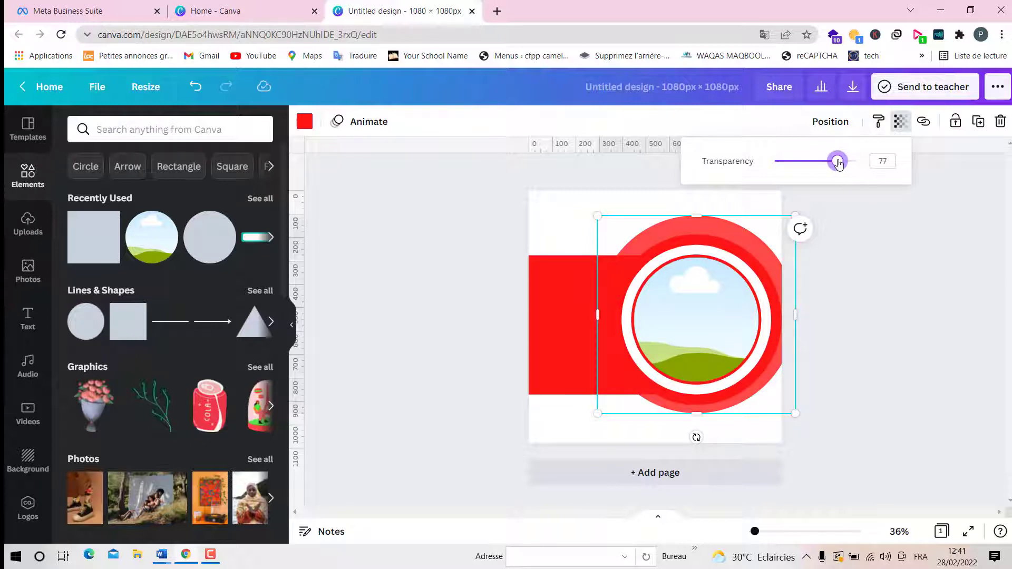
pyautogui.click(899, 301)
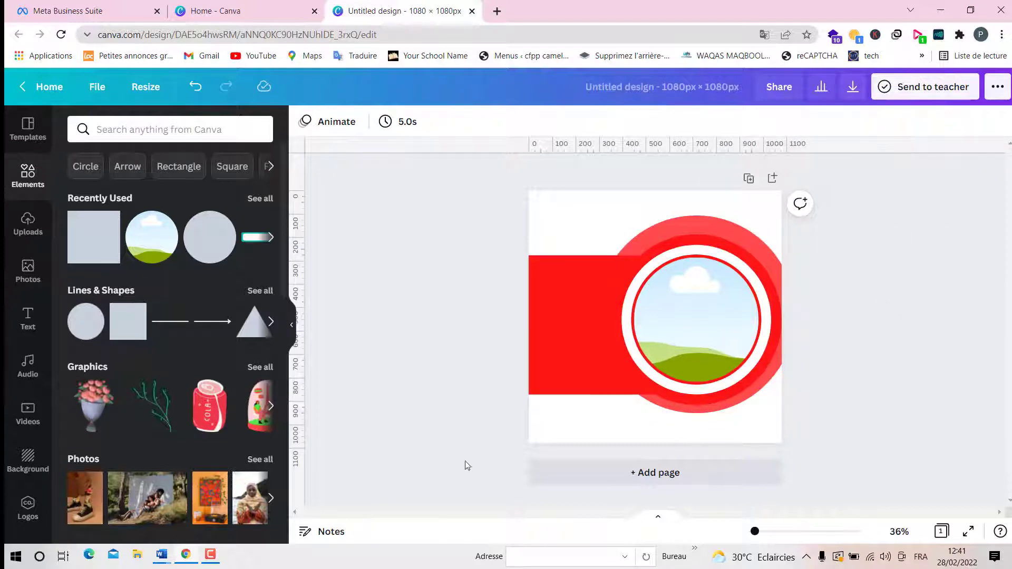
# Add the "Happy Birthday" font combination, with a script line above a bold name line, to the page.
pyautogui.click(9, 316)
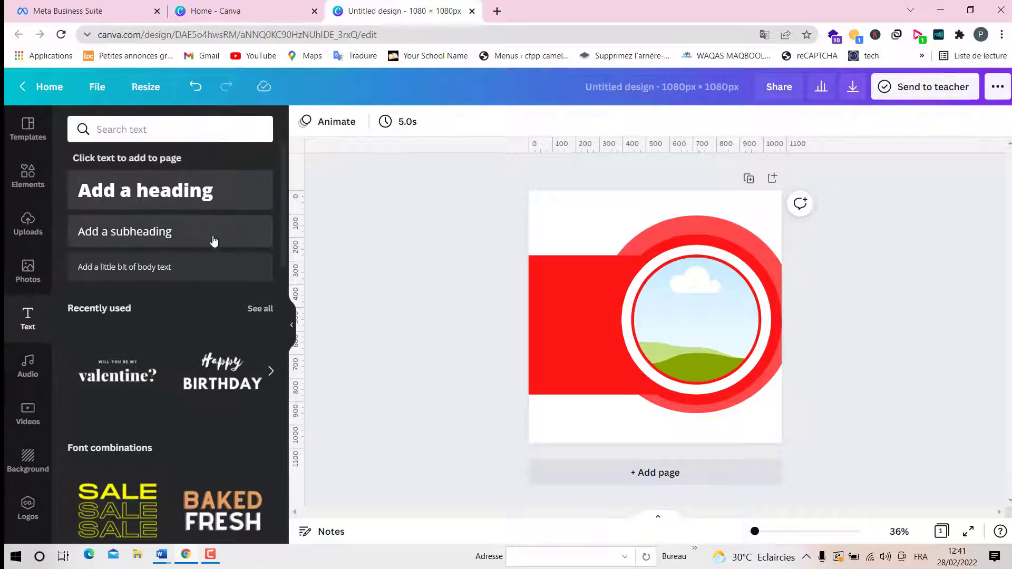
pyautogui.scroll(-1, 176, 229)
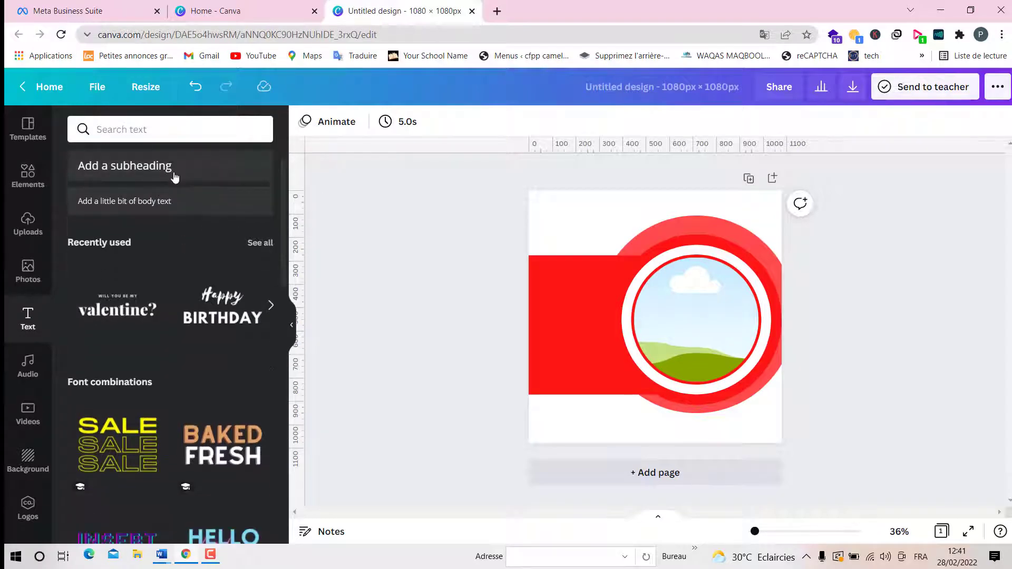
pyautogui.scroll(-5, 182, 237)
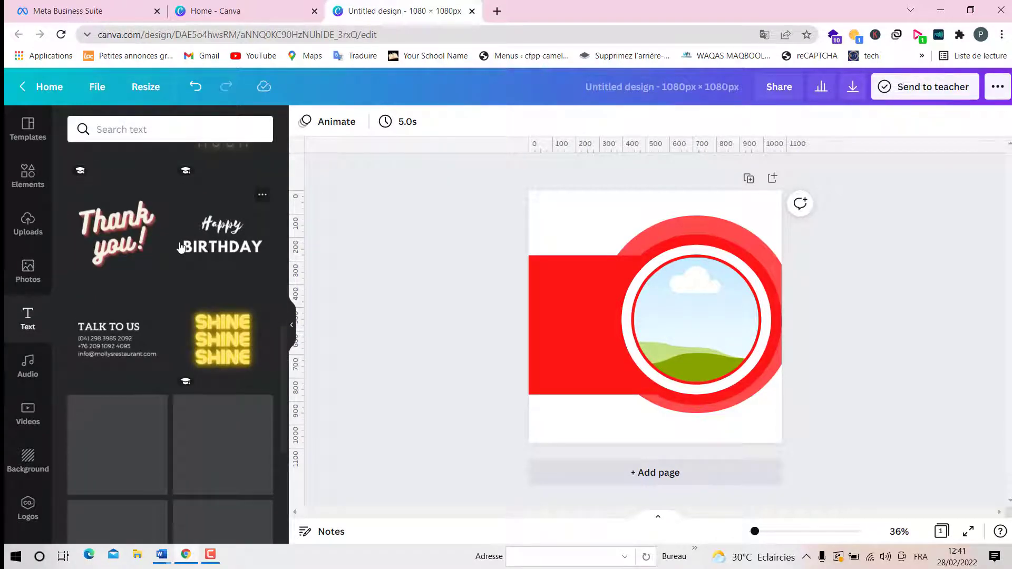
pyautogui.scroll(-12, 181, 247)
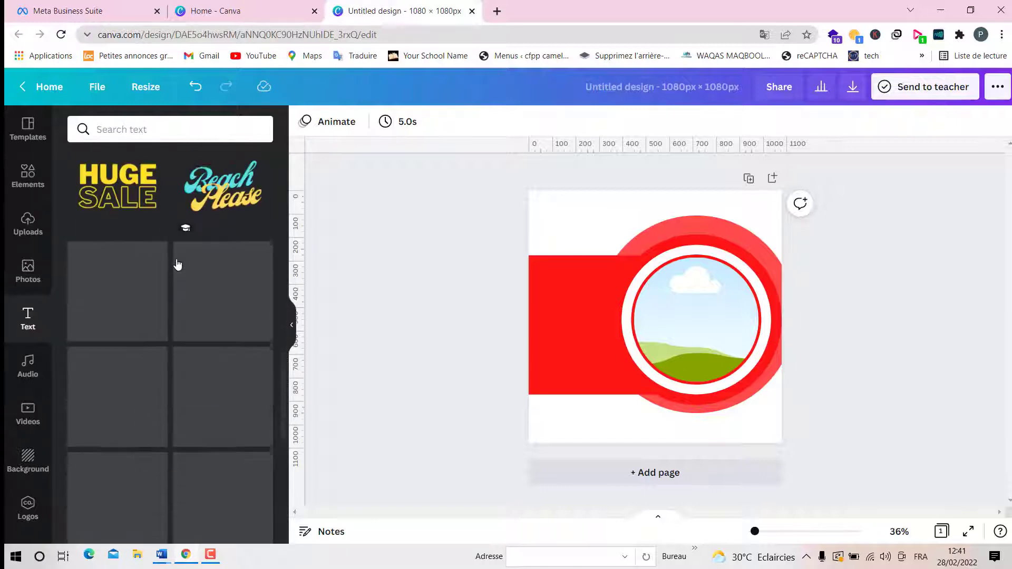
pyautogui.scroll(-2, 178, 265)
pyautogui.scroll(-2, 177, 264)
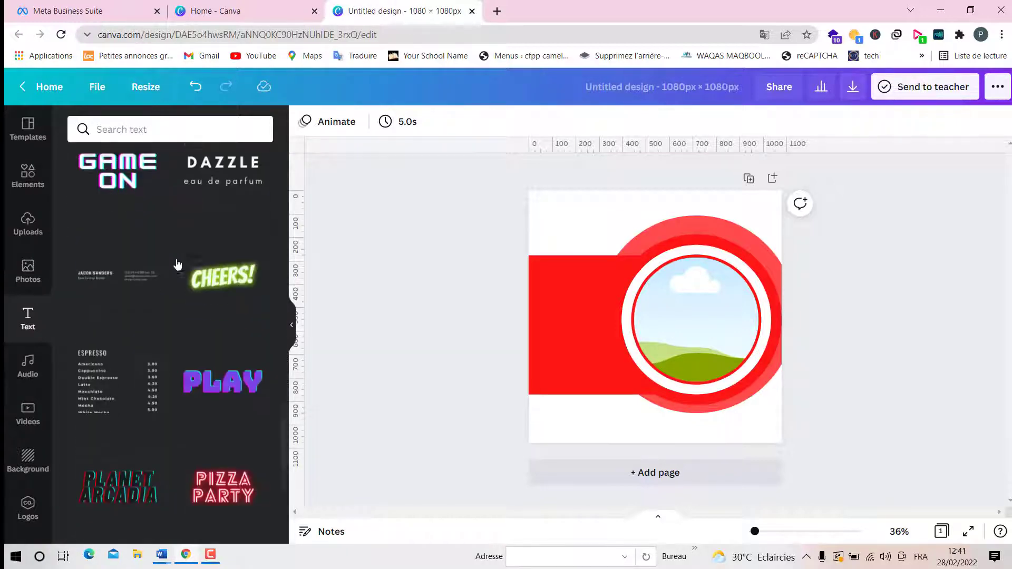
pyautogui.scroll(-5, 176, 265)
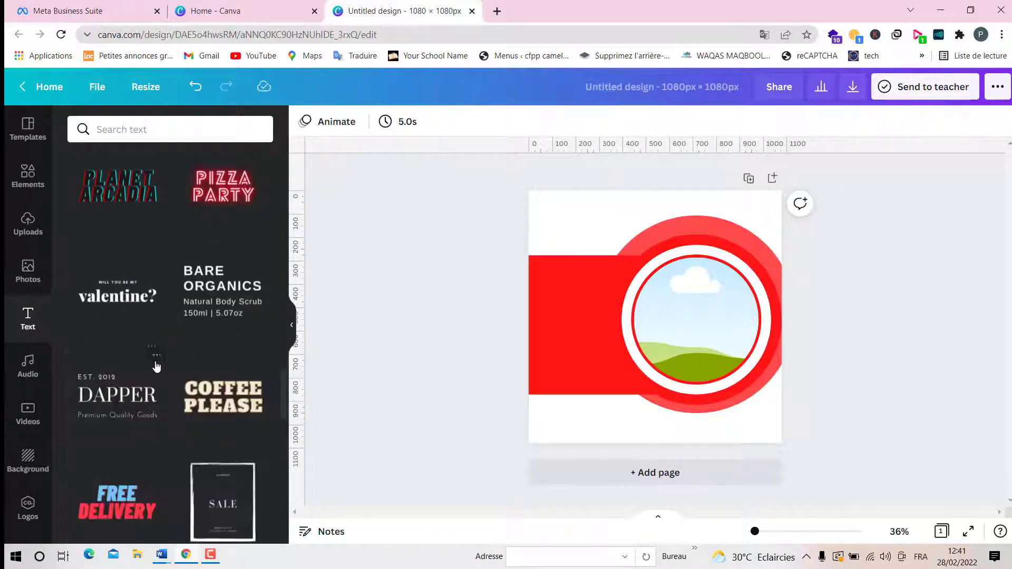
pyautogui.scroll(-8, 153, 325)
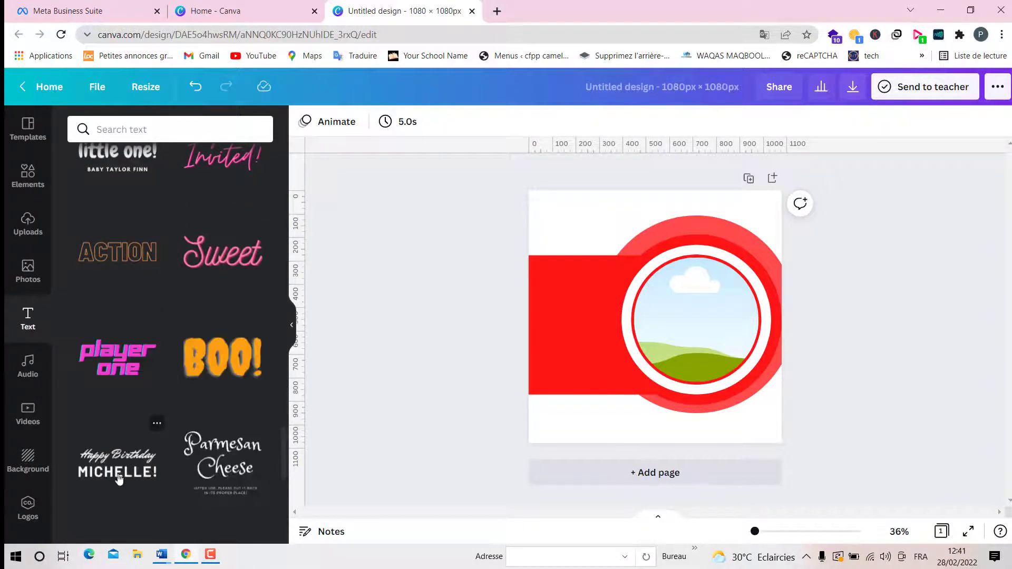
pyautogui.scroll(-1, 154, 358)
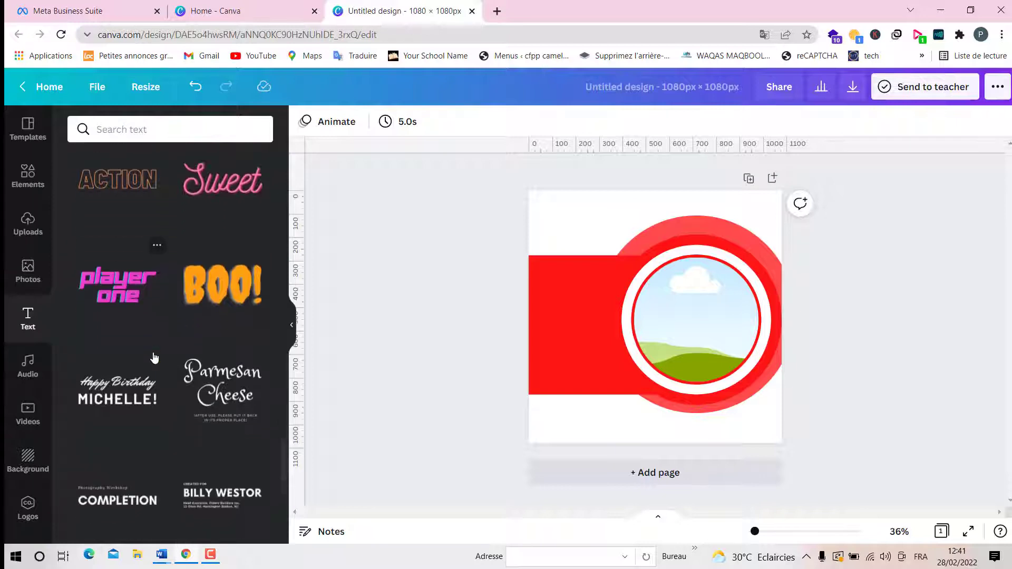
pyautogui.scroll(-1, 155, 359)
pyautogui.click(154, 361)
pyautogui.scroll(-3, 154, 358)
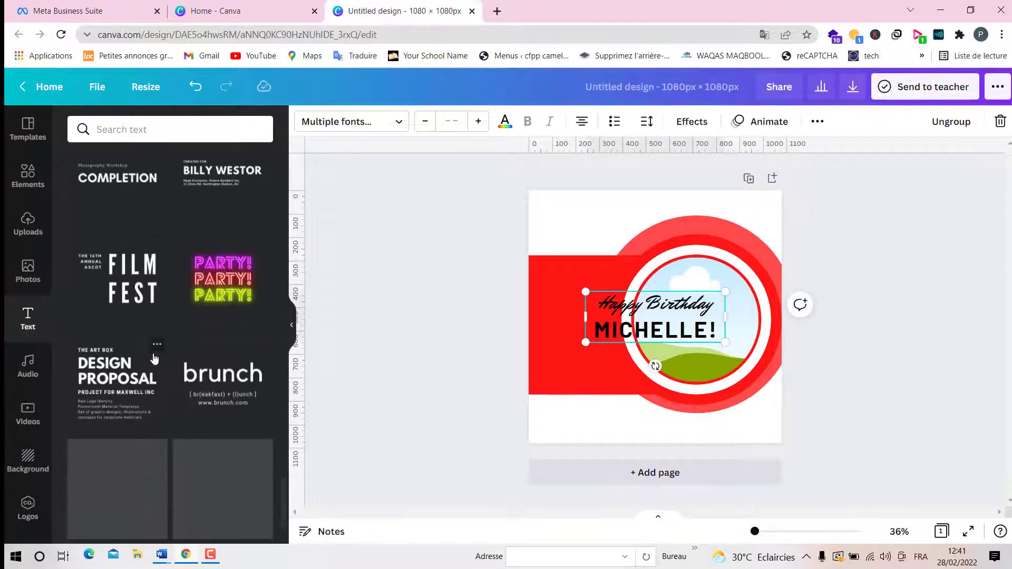
pyautogui.scroll(-2, 154, 359)
pyautogui.scroll(-1, 147, 259)
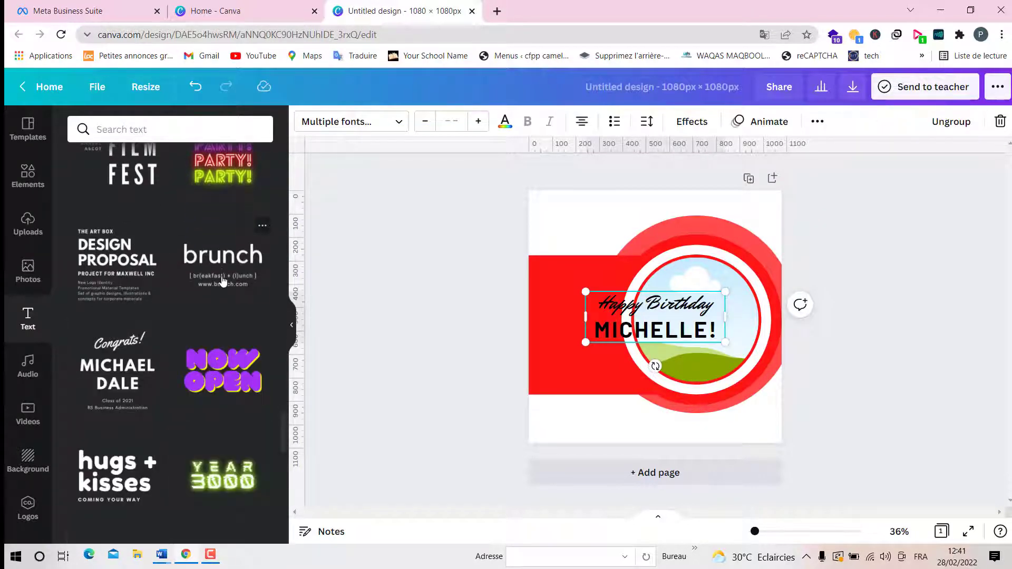
# Move the birthday text onto the red band, ungroup it and place the bold name line in the white area below the band.
pyautogui.moveTo(608, 341); pyautogui.dragTo(590, 348)
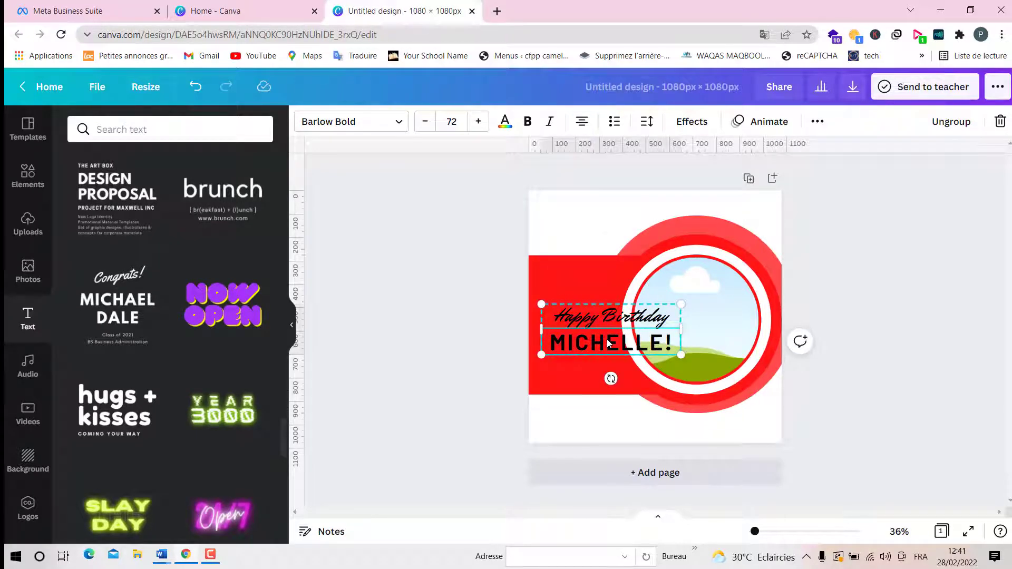
pyautogui.rightClick(608, 342)
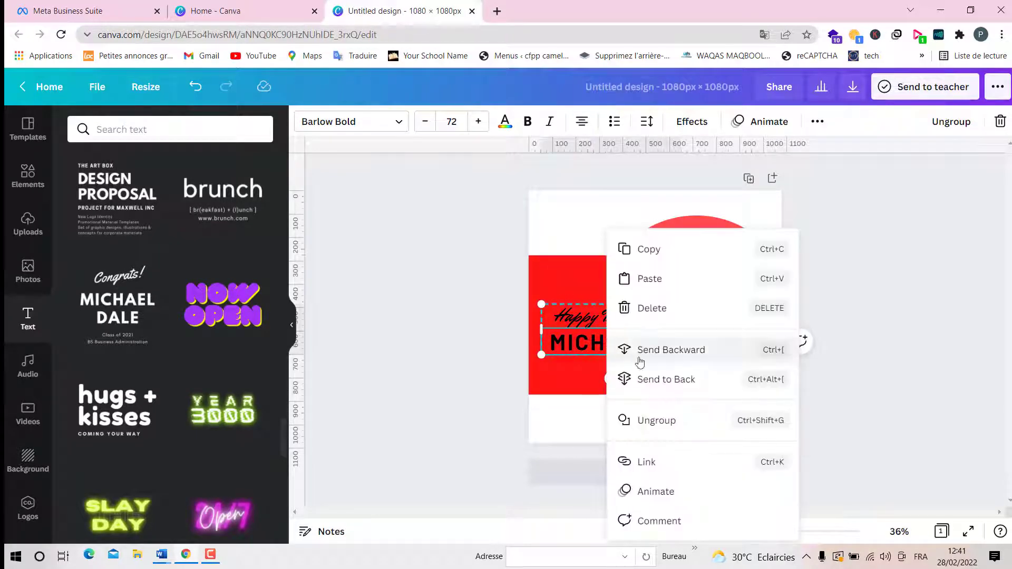
pyautogui.click(671, 420)
pyautogui.click(938, 312)
pyautogui.moveTo(605, 356); pyautogui.dragTo(600, 424)
# Replace the bold name line with "NOUS CONTACTER" at size 29.9, and add a copy beneath it holding the phone number.
pyautogui.doubleClick(599, 423)
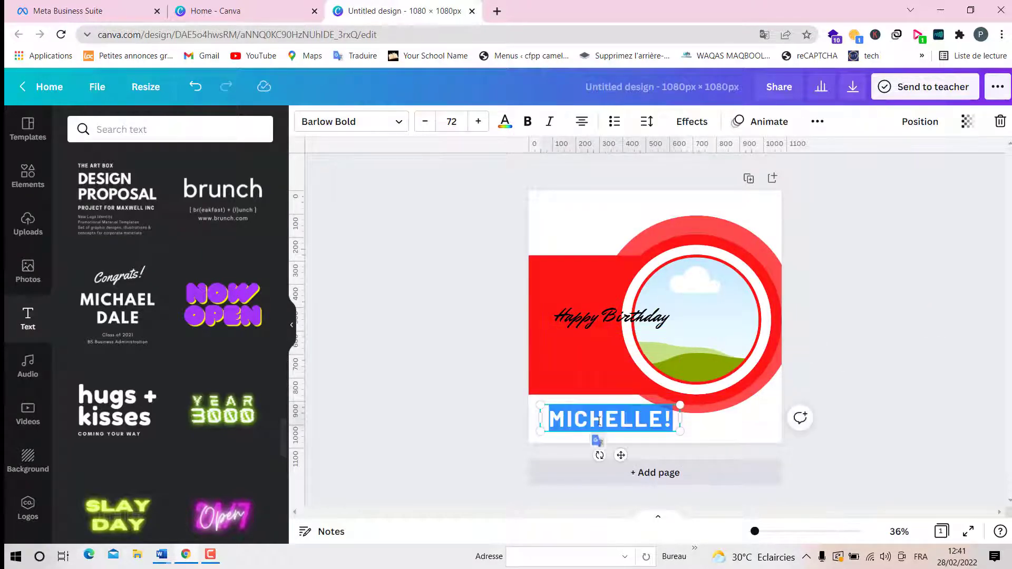
pyautogui.write('NO')
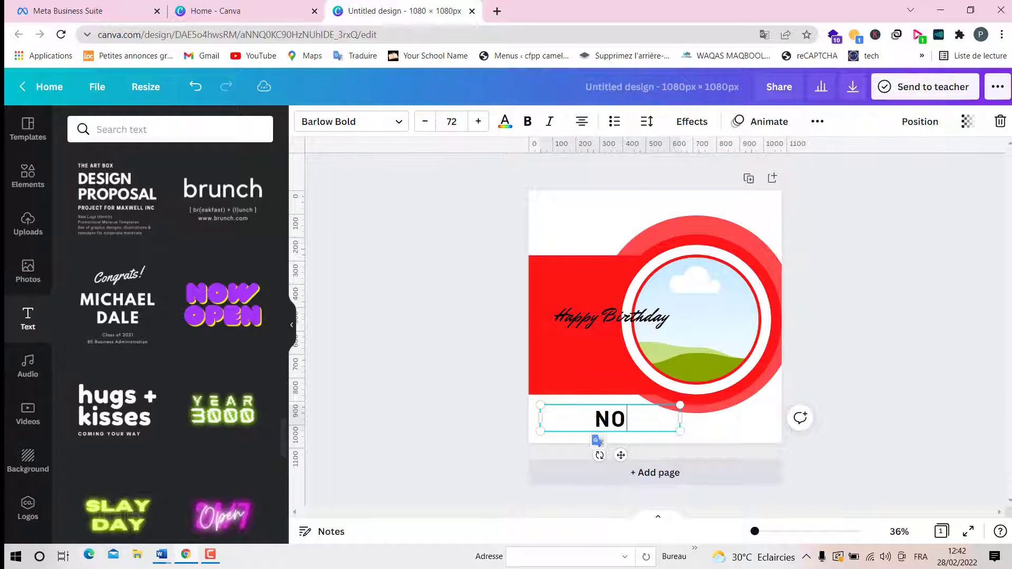
pyautogui.write('US CONTACTER')
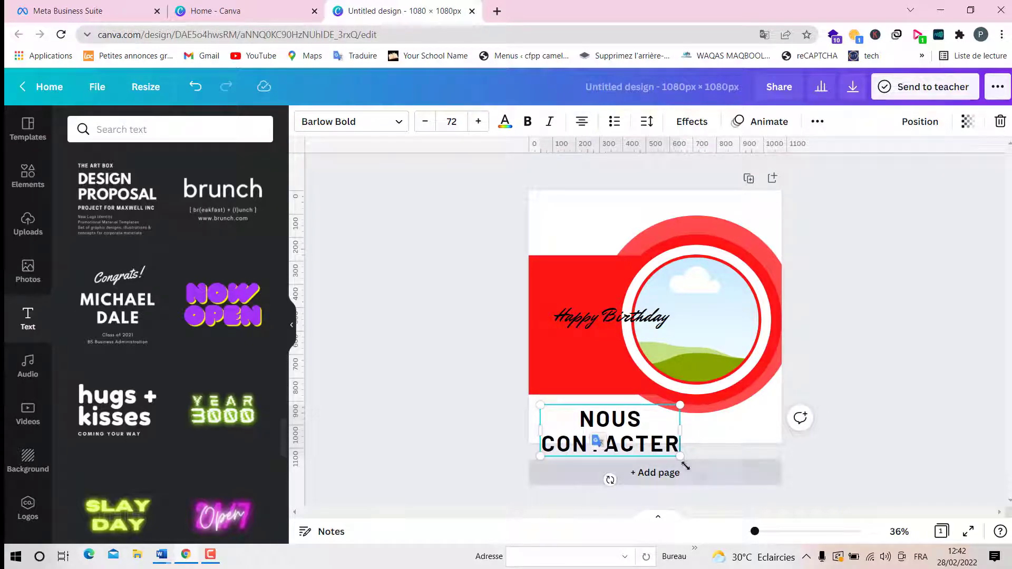
pyautogui.moveTo(680, 457); pyautogui.dragTo(637, 411)
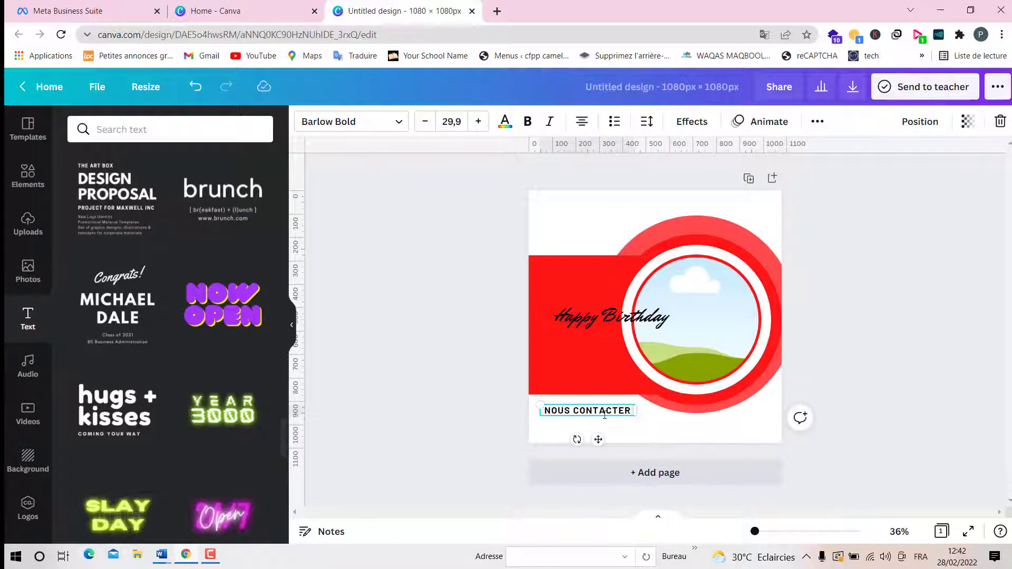
pyautogui.moveTo(595, 439); pyautogui.dragTo(589, 440)
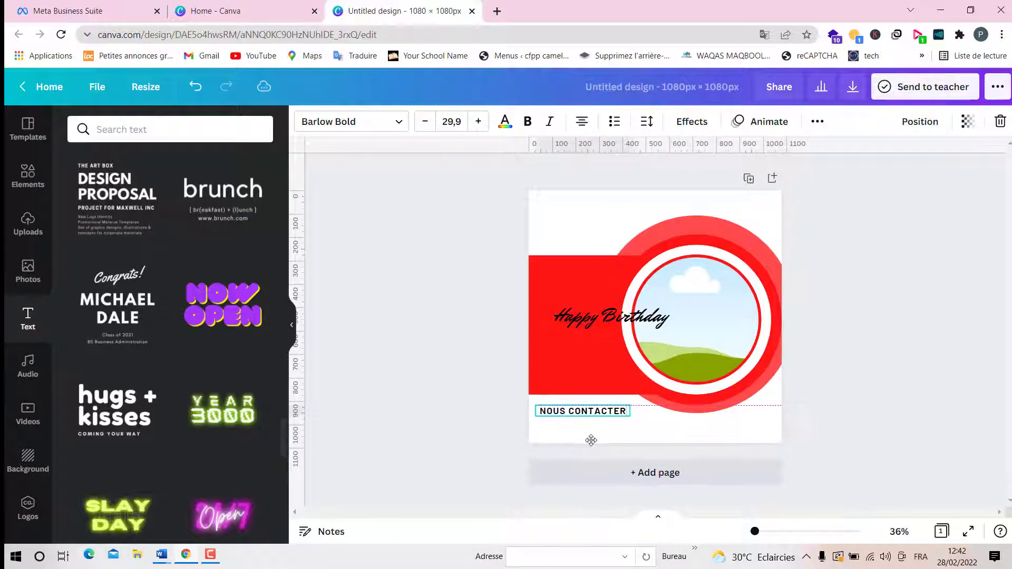
pyautogui.hotkey('ctrl', 'd')
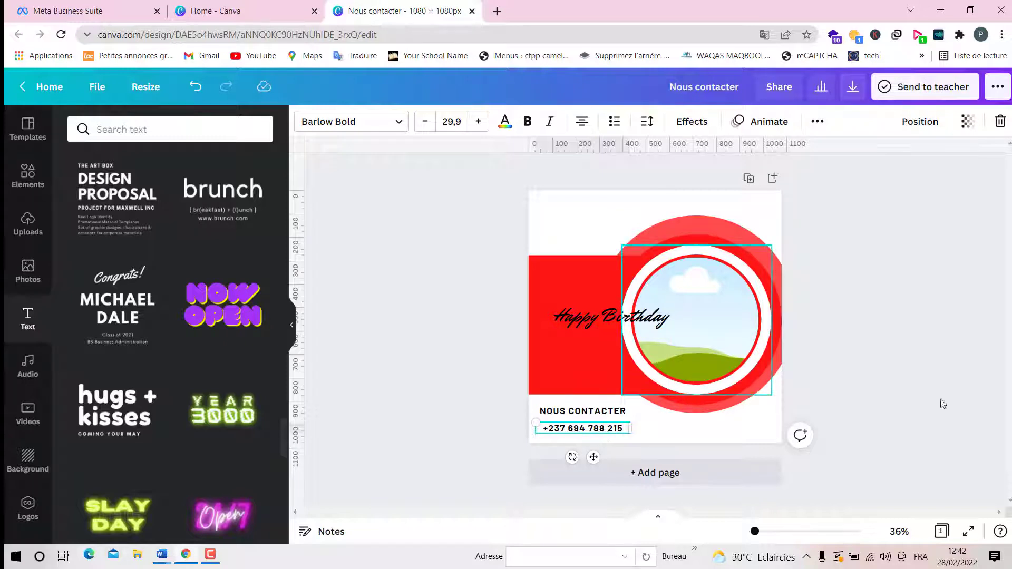
pyautogui.click(971, 386)
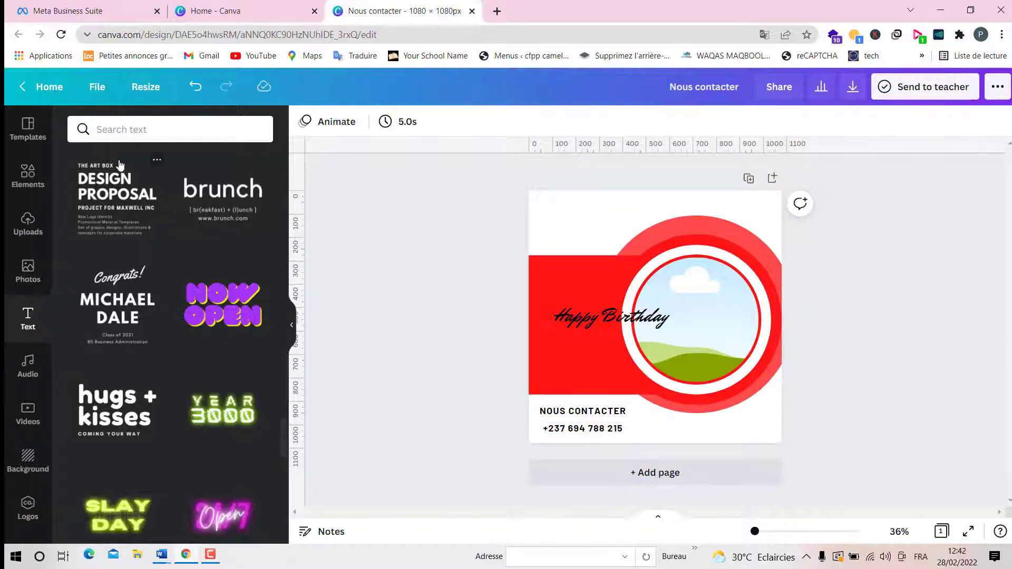
# Search the elements for "tel", add the circled handset icon and shrink it near the contact lines.
pyautogui.click(28, 176)
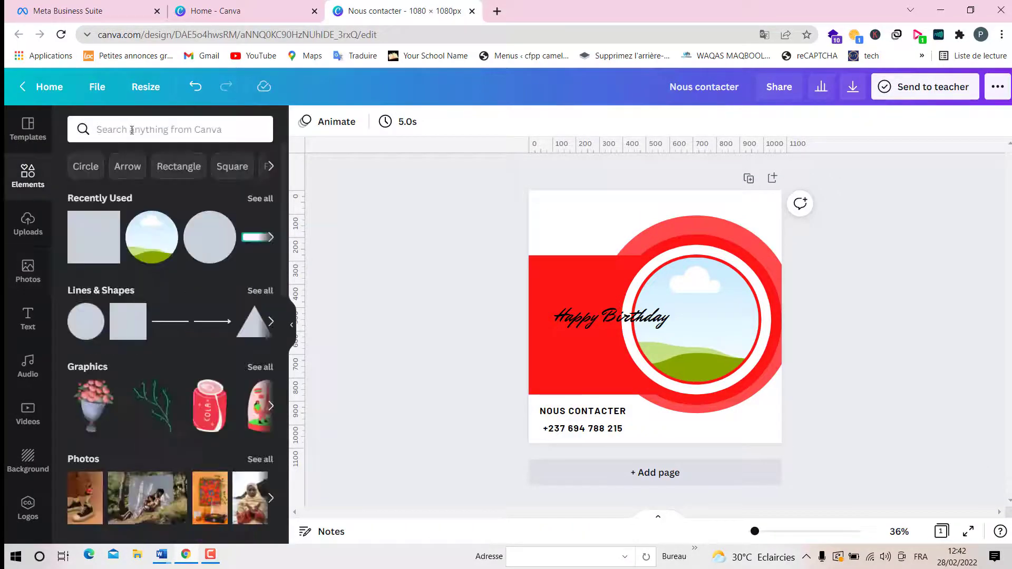
pyautogui.click(132, 130)
pyautogui.write('tel')
pyautogui.press('Return')
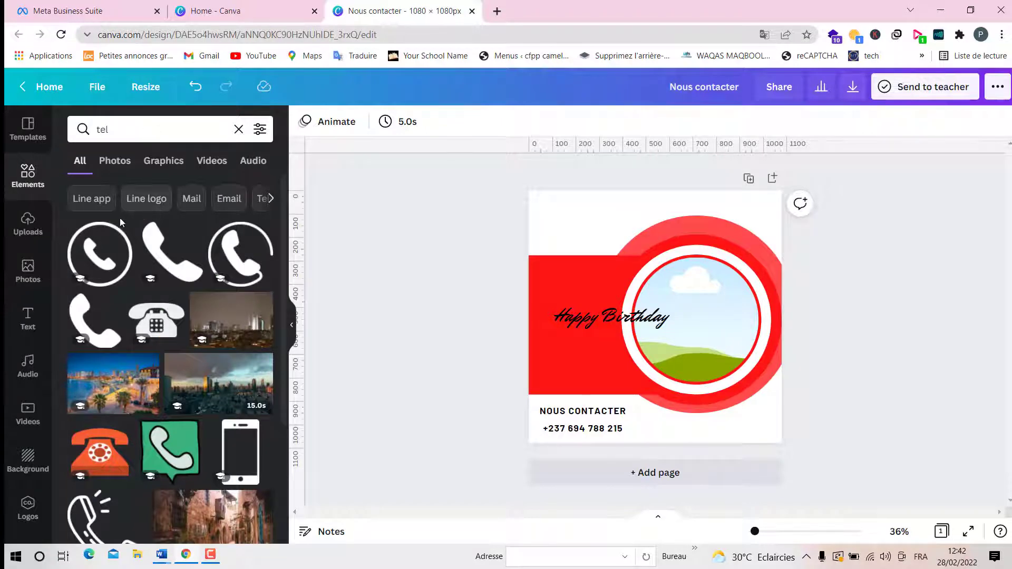
pyautogui.click(111, 256)
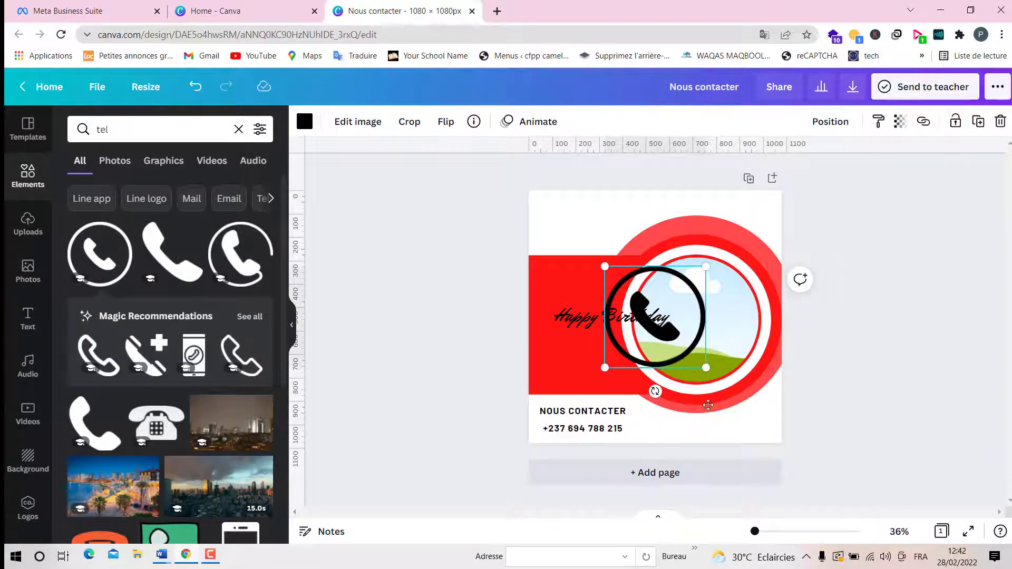
pyautogui.moveTo(708, 405); pyautogui.dragTo(678, 374)
pyautogui.moveTo(730, 322); pyautogui.dragTo(670, 384)
# Arrange the contact block below the red band, with a smaller phone icon left of the heading and the phone number close beneath it.
pyautogui.click(583, 430)
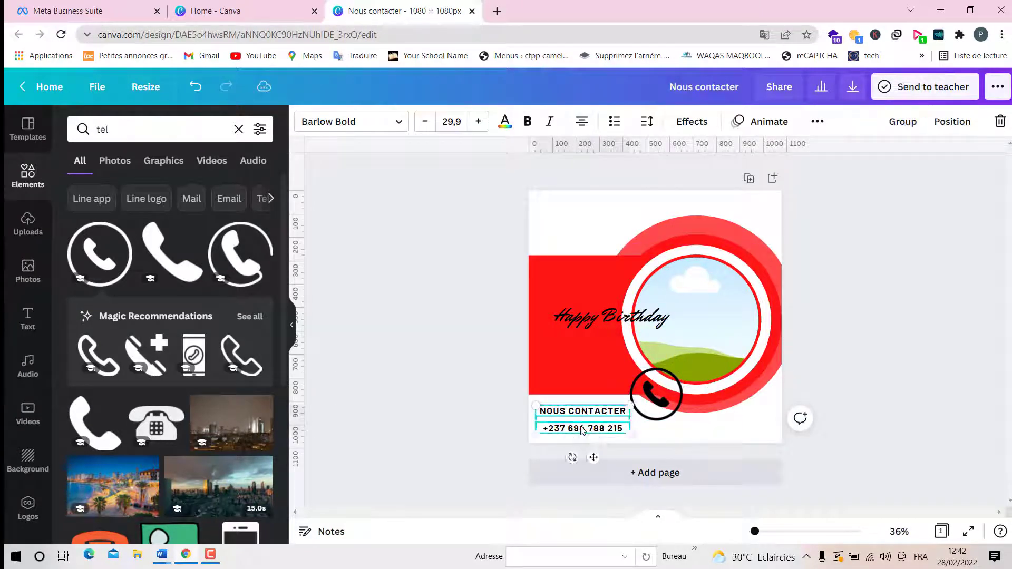
pyautogui.moveTo(582, 429); pyautogui.dragTo(610, 433)
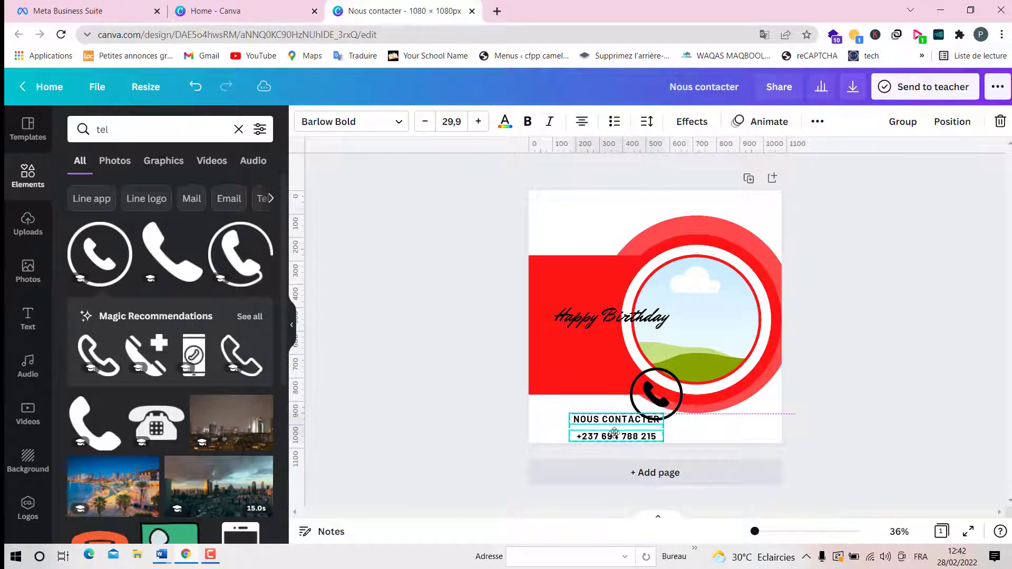
pyautogui.moveTo(649, 392); pyautogui.dragTo(567, 416)
pyautogui.click(596, 425)
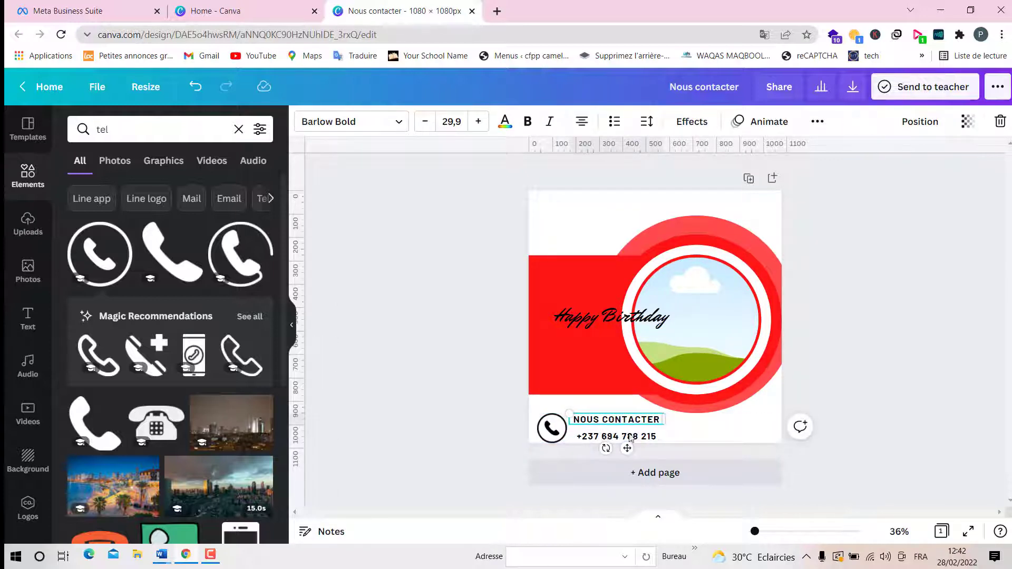
pyautogui.click(646, 440)
pyautogui.moveTo(647, 440); pyautogui.dragTo(638, 430)
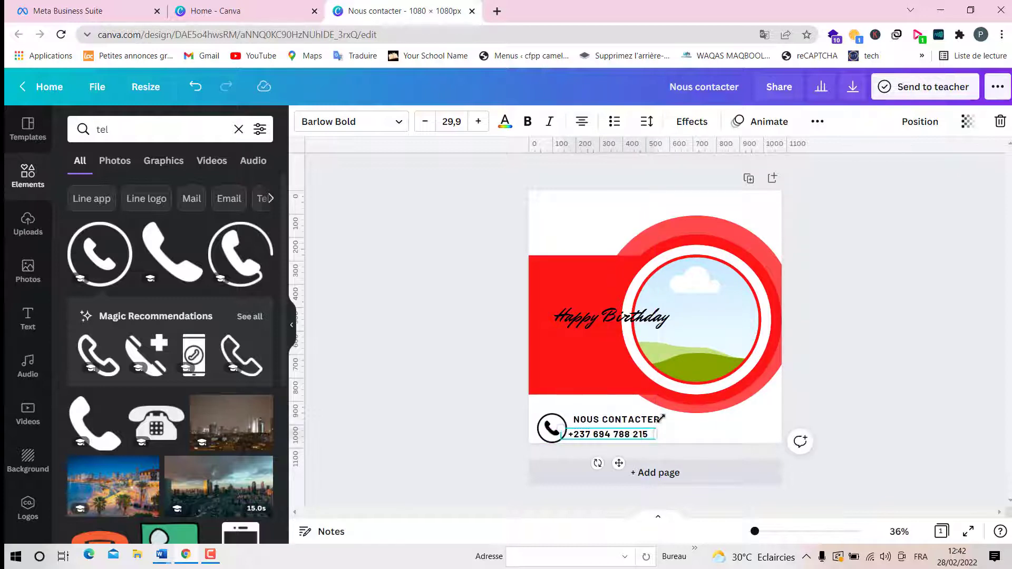
pyautogui.click(678, 433)
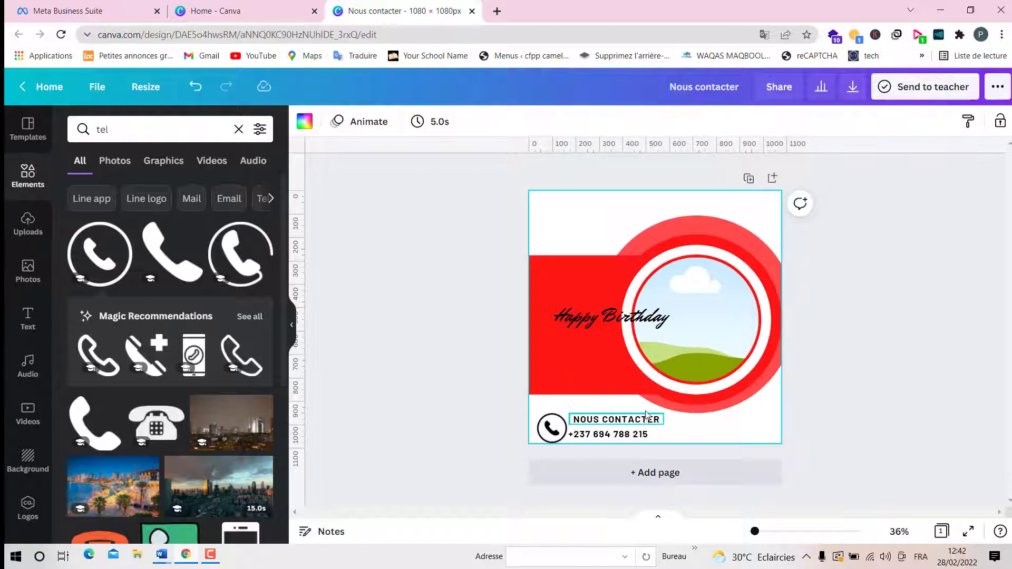
# Place the uploaded "Digital" logo in the page's top-left corner, about 479 × 160 px.
pyautogui.click(28, 267)
pyautogui.click(42, 241)
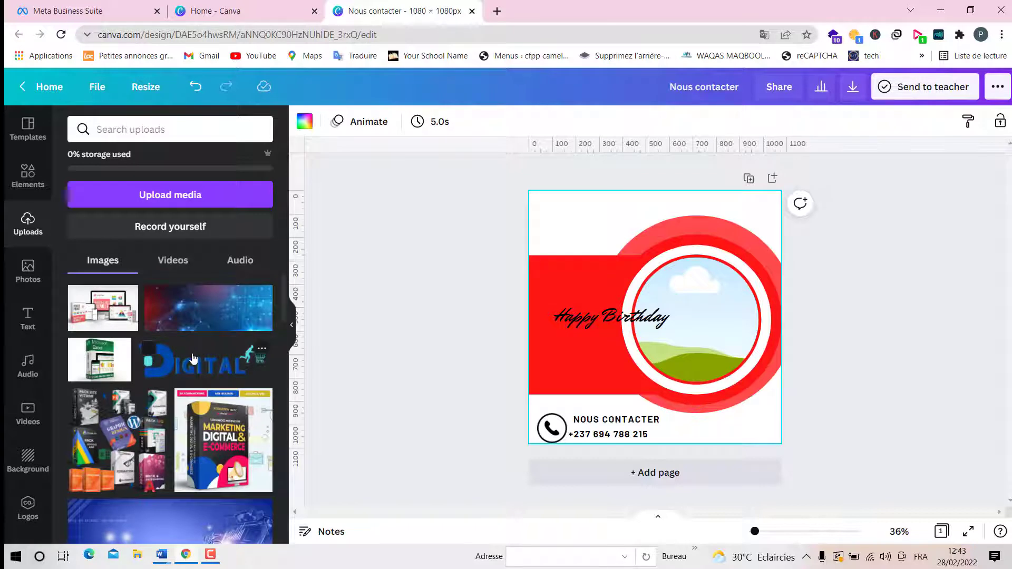
pyautogui.click(194, 359)
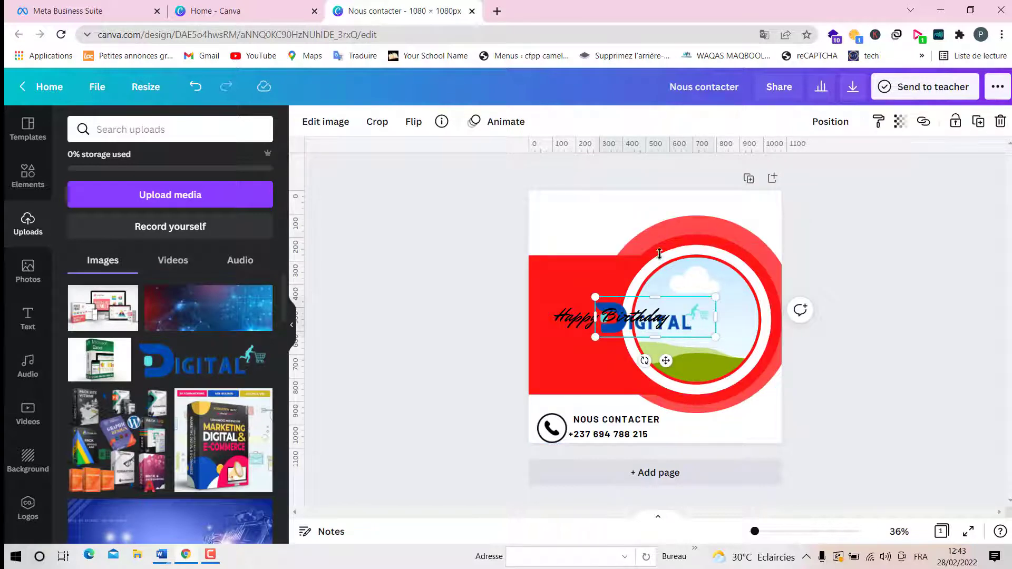
pyautogui.moveTo(707, 330); pyautogui.dragTo(637, 226)
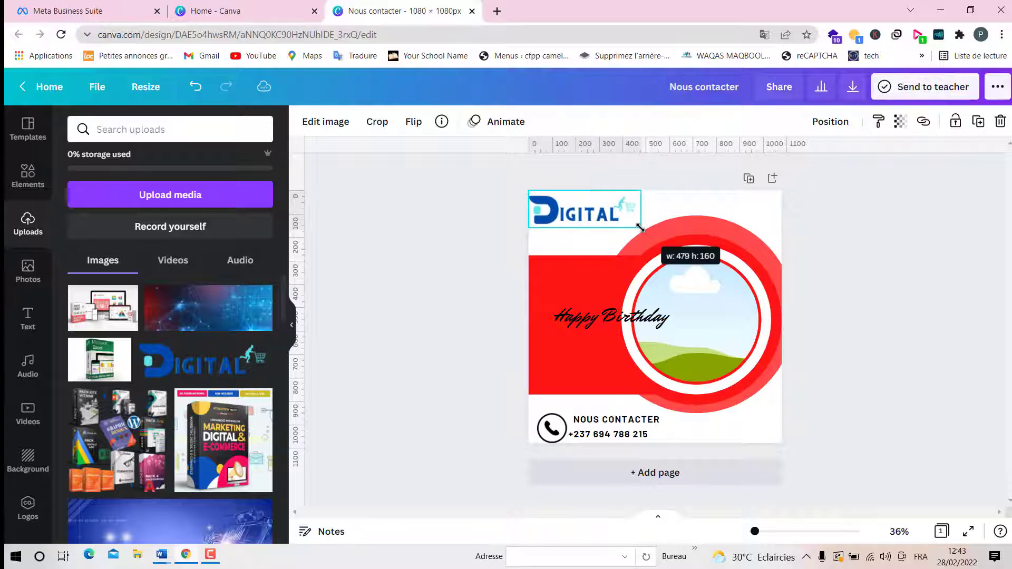
pyautogui.click(879, 280)
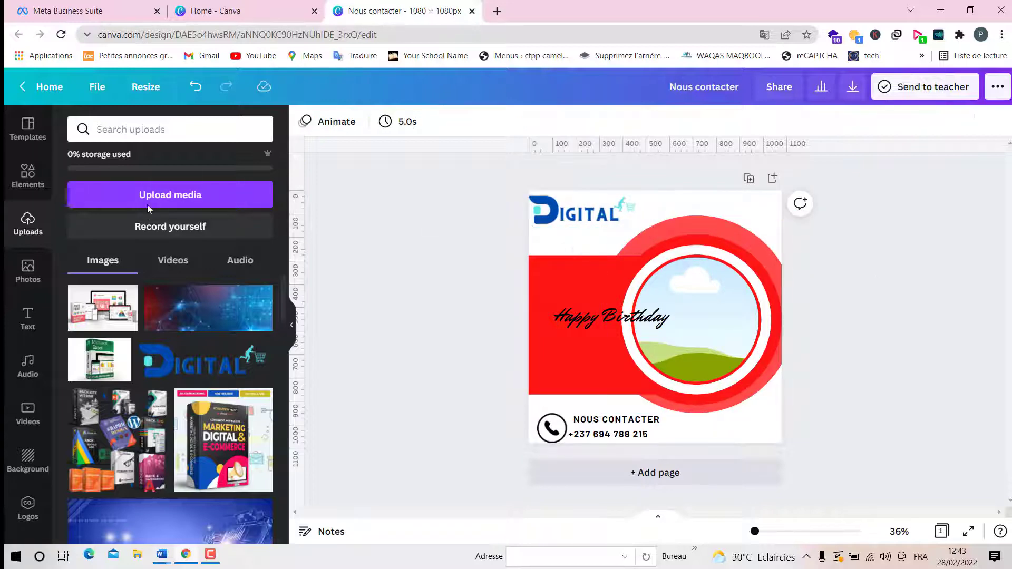
# Add a triangle shape near the page's lower edge, shrink it and rotate it to point left.
pyautogui.click(28, 175)
pyautogui.click(237, 131)
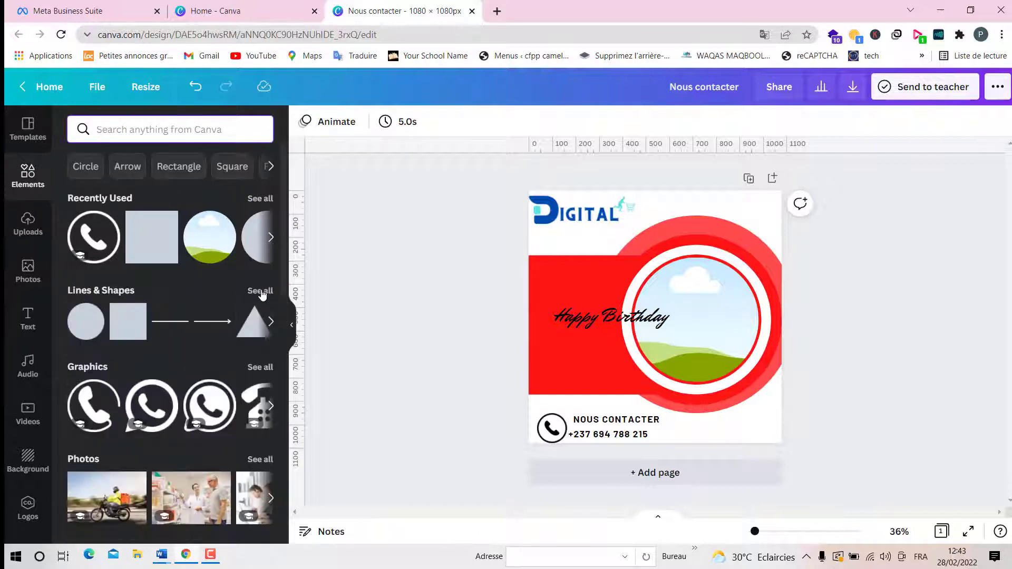
pyautogui.click(253, 321)
pyautogui.moveTo(658, 357); pyautogui.dragTo(714, 416)
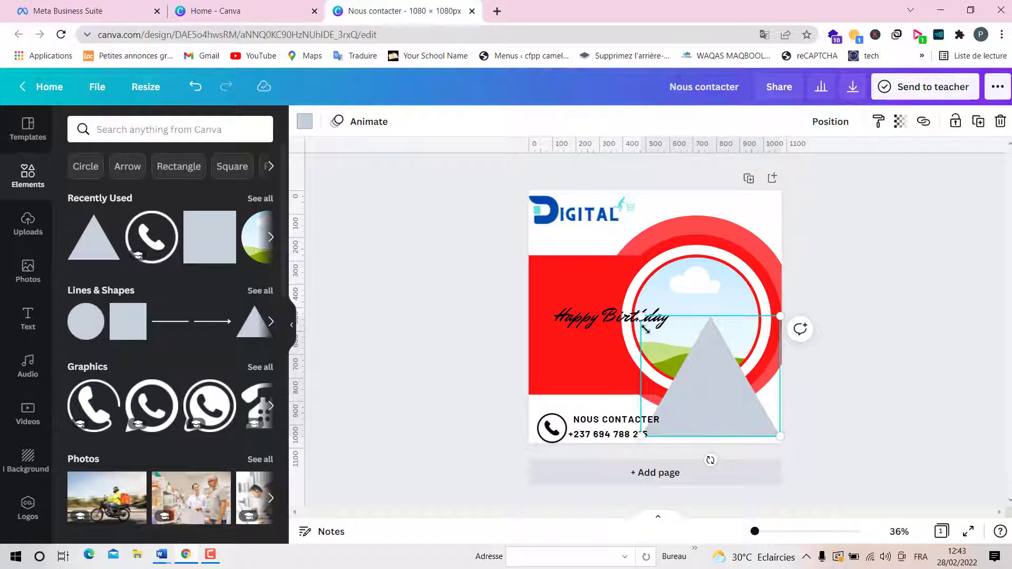
pyautogui.moveTo(783, 317); pyautogui.dragTo(729, 361)
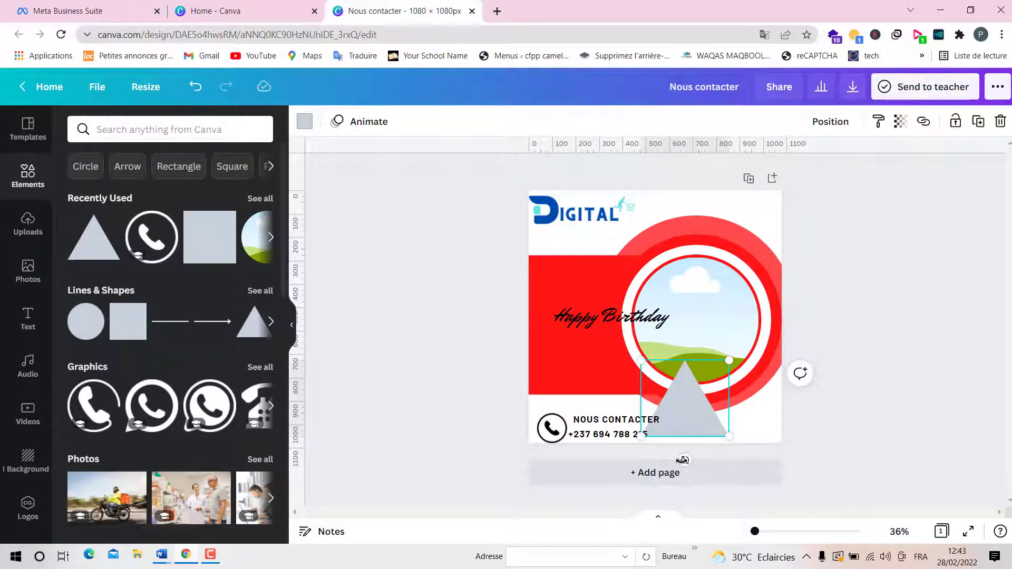
pyautogui.moveTo(683, 461); pyautogui.dragTo(723, 400)
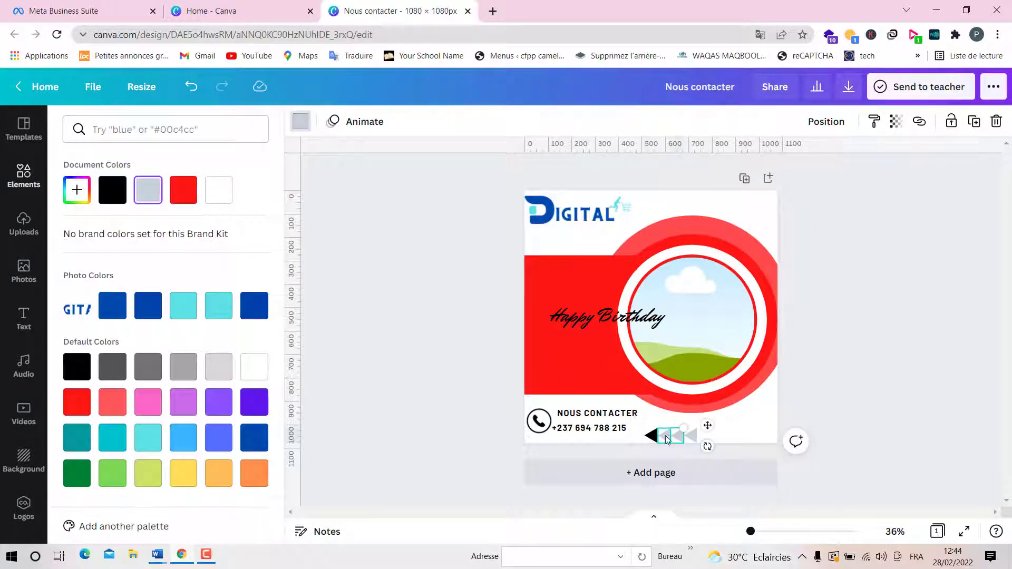
# Recolour the row of triangles near the page's lower edge in alternating black and red.
pyautogui.click(663, 435)
pyautogui.hotkey('ctrl', 'd')
pyautogui.click(301, 121)
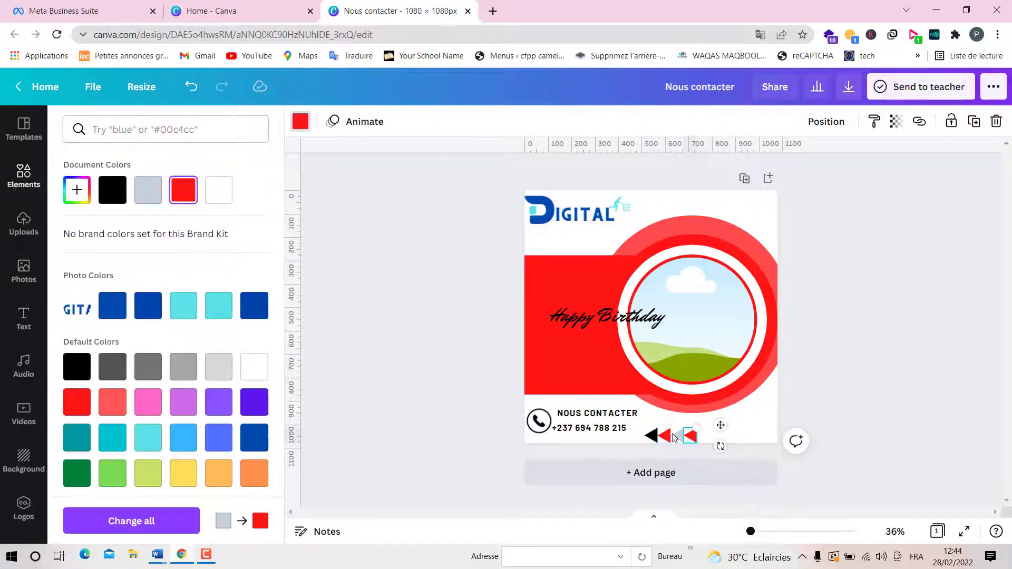
pyautogui.click(112, 190)
# Group the four black and red triangles into one arrow strip of about 224 × 65 px.
pyautogui.click(712, 436)
pyautogui.moveTo(712, 438); pyautogui.dragTo(649, 433)
pyautogui.rightClick(653, 435)
pyautogui.click(696, 452)
pyautogui.click(696, 443)
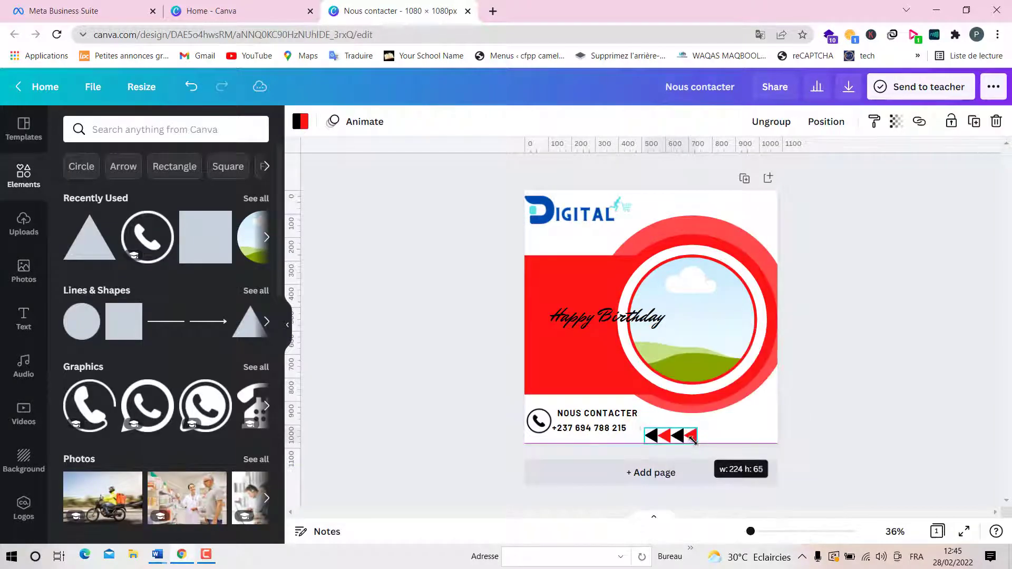
pyautogui.click(689, 438)
# Place a copy of the arrow strip at the page's top, above the red rings.
pyautogui.moveTo(681, 467); pyautogui.dragTo(737, 232)
pyautogui.click(772, 122)
pyautogui.click(896, 253)
pyautogui.moveTo(808, 213); pyautogui.dragTo(706, 196)
pyautogui.click(721, 211)
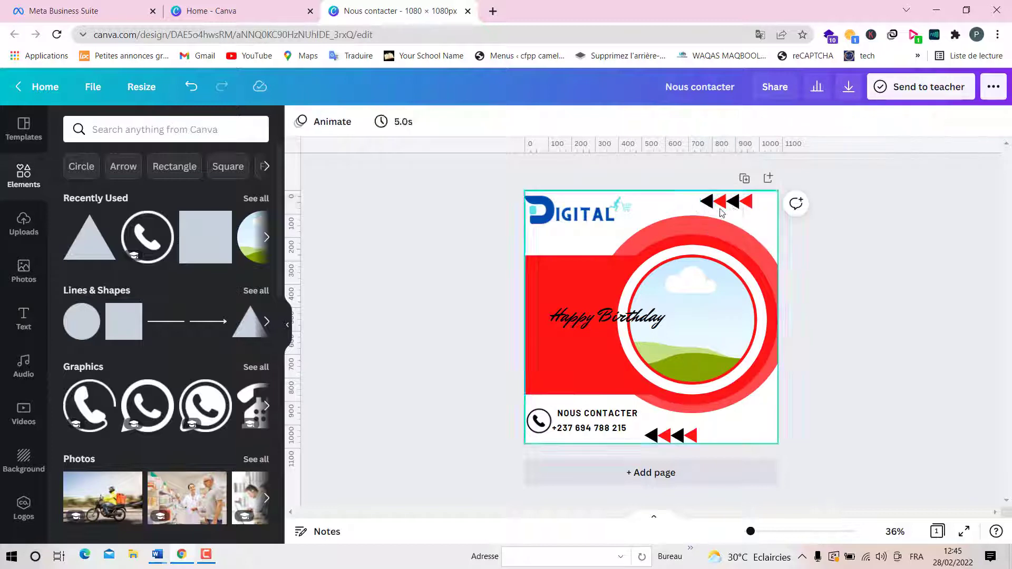
# Rotate the upper arrow strip to point right and move it closer to the page's top-right corner.
pyautogui.click(707, 202)
pyautogui.moveTo(736, 232); pyautogui.dragTo(737, 153)
pyautogui.moveTo(725, 202); pyautogui.dragTo(741, 202)
pyautogui.click(900, 364)
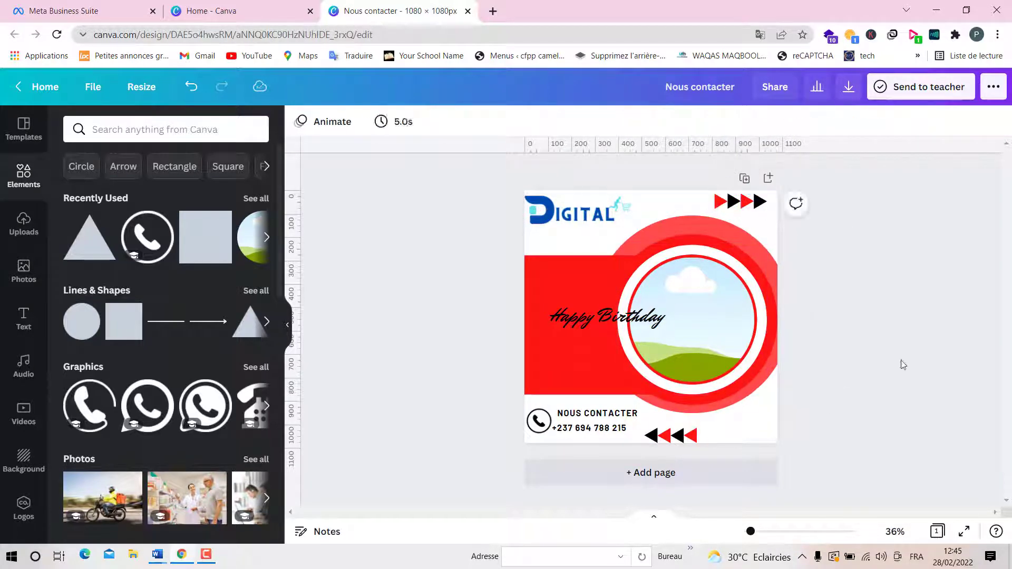
# Delete the "Happy Birthday" text and add the round Facebook icon from an element search for "facebook".
pyautogui.click(606, 318)
pyautogui.press('Delete')
pyautogui.click(157, 132)
pyautogui.write('facebook')
pyautogui.press('Return')
pyautogui.click(233, 246)
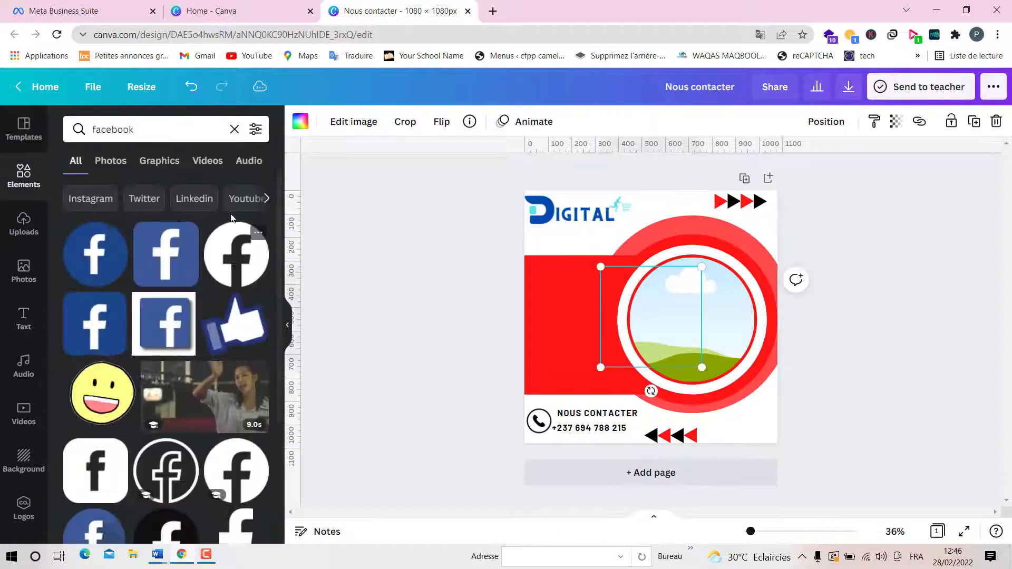
# Search the elements for "linkedin".
pyautogui.click(237, 131)
pyautogui.write('linkedin')
pyautogui.press('Return')
# Shrink the Facebook icon, colour it red and place it near the page's bottom-right corner.
pyautogui.moveTo(600, 267); pyautogui.dragTo(680, 346)
pyautogui.moveTo(702, 391); pyautogui.dragTo(735, 459)
pyautogui.click(300, 121)
pyautogui.click(148, 190)
pyautogui.moveTo(715, 417)
pyautogui.mouseDown()
pyautogui.moveTo(729, 429)
pyautogui.moveTo(721, 422)
pyautogui.mouseUp()
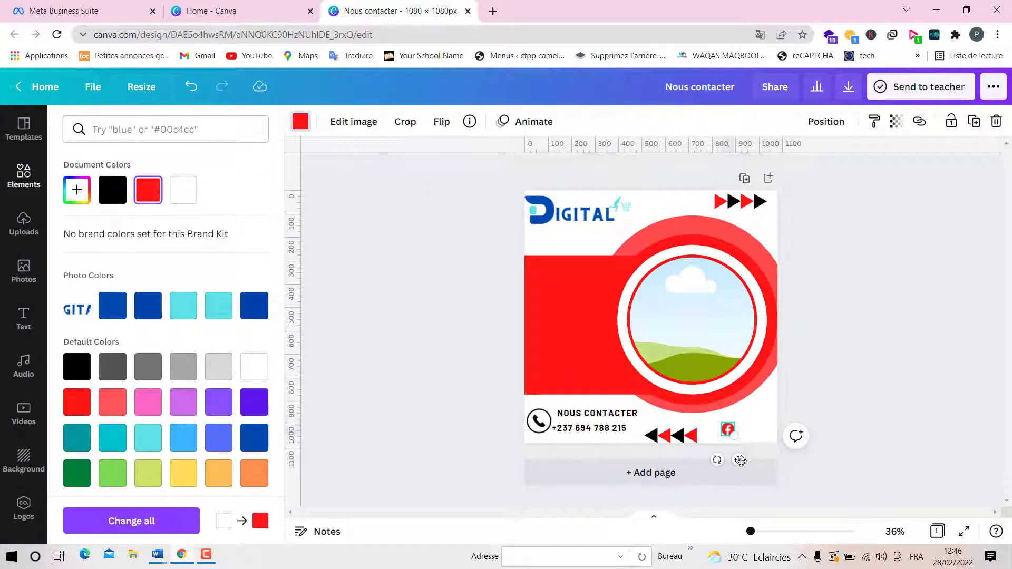
pyautogui.moveTo(738, 459); pyautogui.dragTo(744, 463)
# Return to the "linkedin" element results and add the round LinkedIn icon to the page.
pyautogui.click(24, 177)
pyautogui.click(131, 129)
pyautogui.click(154, 185)
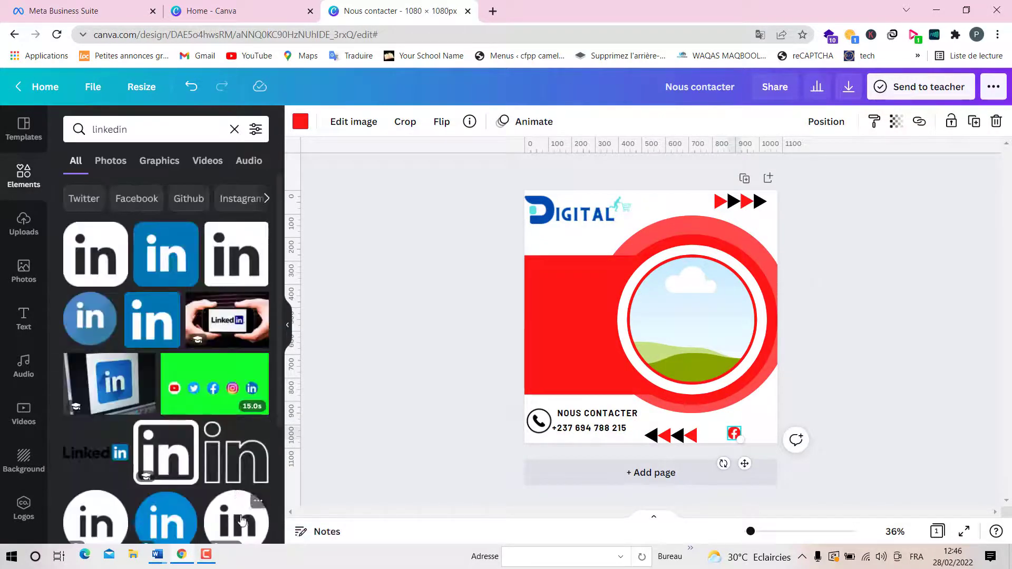
pyautogui.click(95, 253)
# Search the elements for "instagram" and add the round Instagram icon to the page.
pyautogui.click(235, 129)
pyautogui.write('instagram')
pyautogui.press('Return')
pyautogui.click(100, 331)
# Colour the Instagram icon red, shrink it and place it directly right of the Facebook icon.
pyautogui.click(300, 122)
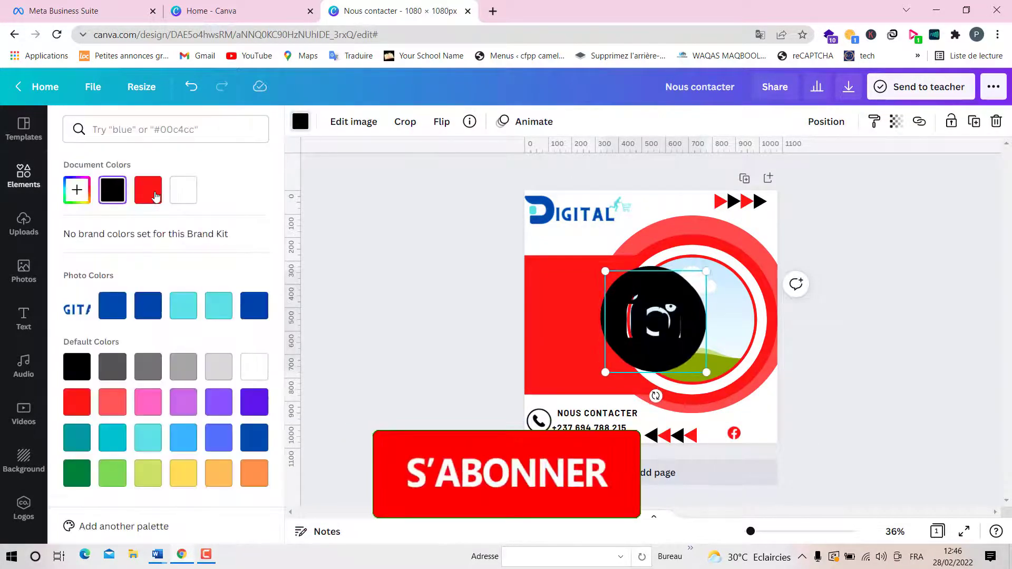
pyautogui.click(147, 190)
pyautogui.moveTo(600, 267); pyautogui.dragTo(687, 353)
pyautogui.moveTo(710, 395); pyautogui.dragTo(764, 471)
# Colour the LinkedIn icon red, shrink it and place it right of the Instagram icon.
pyautogui.click(639, 328)
pyautogui.click(148, 189)
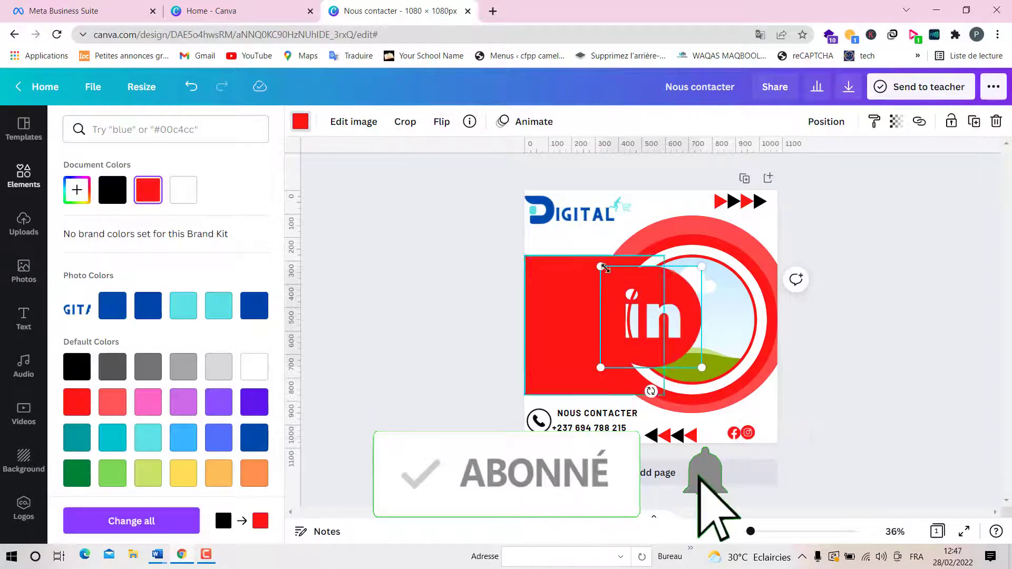
pyautogui.moveTo(601, 266); pyautogui.dragTo(685, 352)
pyautogui.moveTo(706, 391); pyautogui.dragTo(775, 461)
pyautogui.click(818, 448)
# Add the "Graphic Design for Beginners" text combination to the page.
pyautogui.click(24, 318)
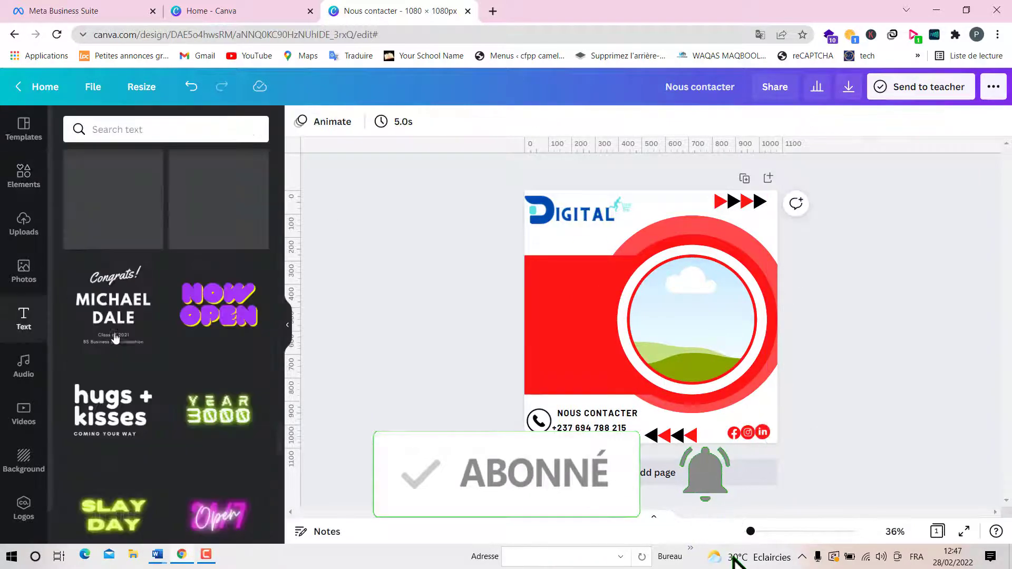
pyautogui.scroll(-10, 147, 229)
pyautogui.scroll(-10, 104, 289)
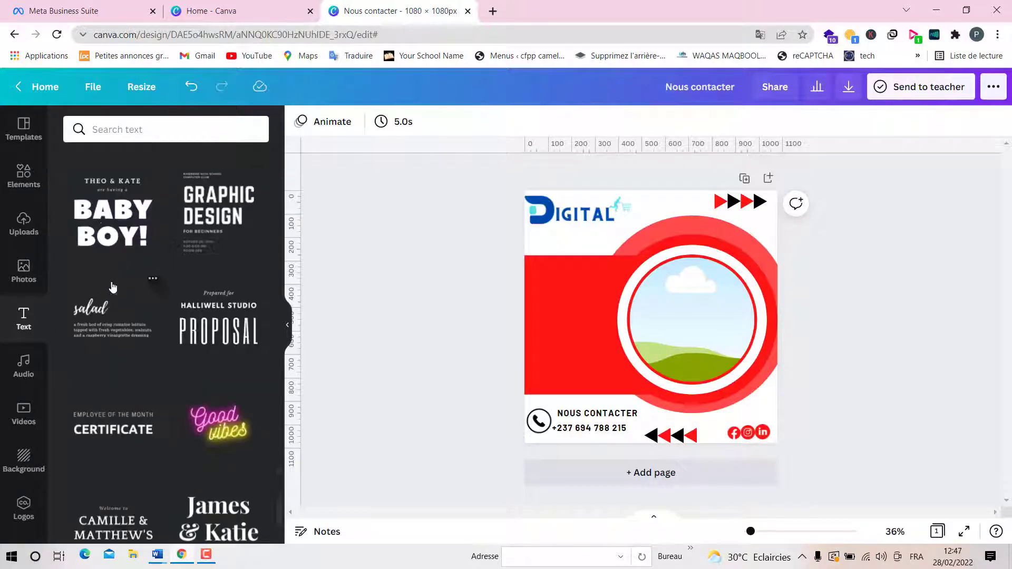
pyautogui.click(223, 205)
# Ungroup the text combination, delete its date block and school line, and move "FOR BEGINNERS" down in the red band.
pyautogui.rightClick(593, 316)
pyautogui.click(648, 428)
pyautogui.click(590, 371)
pyautogui.press('Delete')
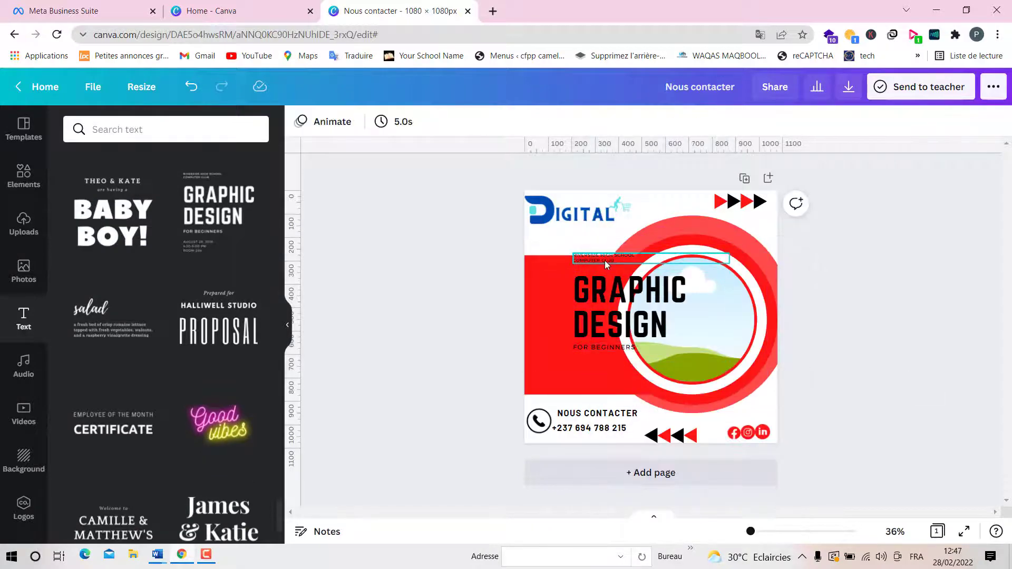
pyautogui.click(606, 260)
pyautogui.press('Delete')
pyautogui.moveTo(601, 348); pyautogui.dragTo(580, 379)
# Replace the large title with "CANVA BY" and the author's first name, and fit it in white at the red band's upper left.
pyautogui.moveTo(612, 313); pyautogui.dragTo(563, 304)
pyautogui.doubleClick(563, 306)
pyautogui.write('CANVA BY PATRICK')
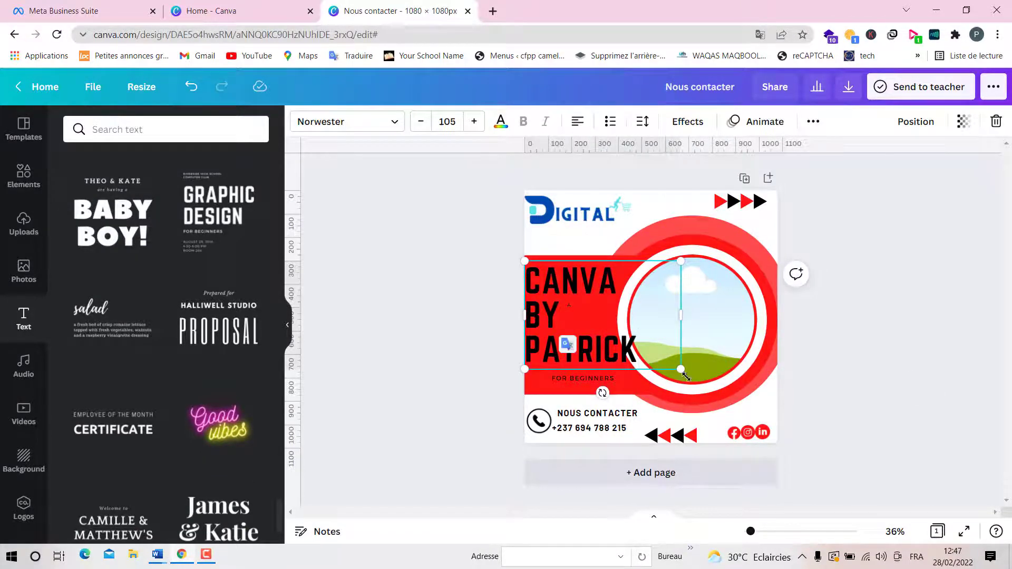
pyautogui.moveTo(685, 376); pyautogui.dragTo(627, 334)
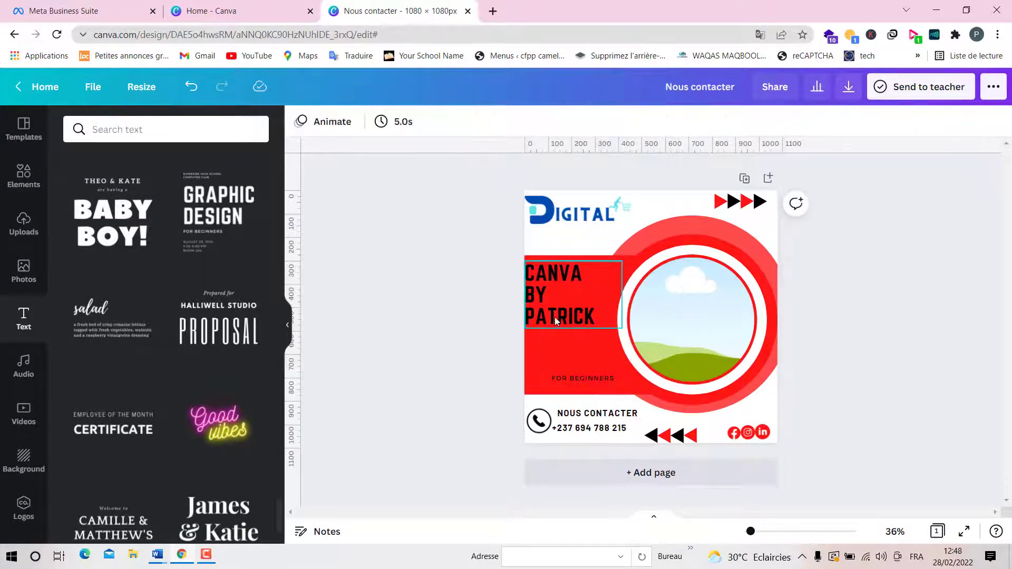
pyautogui.moveTo(555, 317); pyautogui.dragTo(569, 315)
pyautogui.click(877, 330)
# Move "FOR BEGINNERS" under the title and replace it with five lines: FLYERS, SITE WEB, BROCHURE, CARTE DE VISITE, GRAPHIC DESIGN.
pyautogui.moveTo(585, 379); pyautogui.dragTo(570, 342)
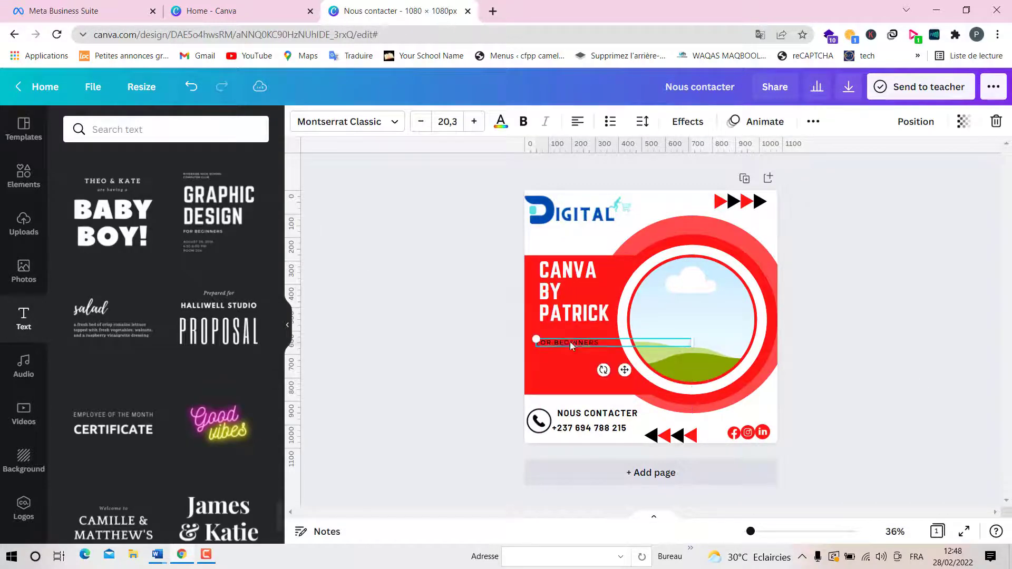
pyautogui.click(571, 342)
pyautogui.write('FLYERS')
pyautogui.press('Return')
pyautogui.write('SU')
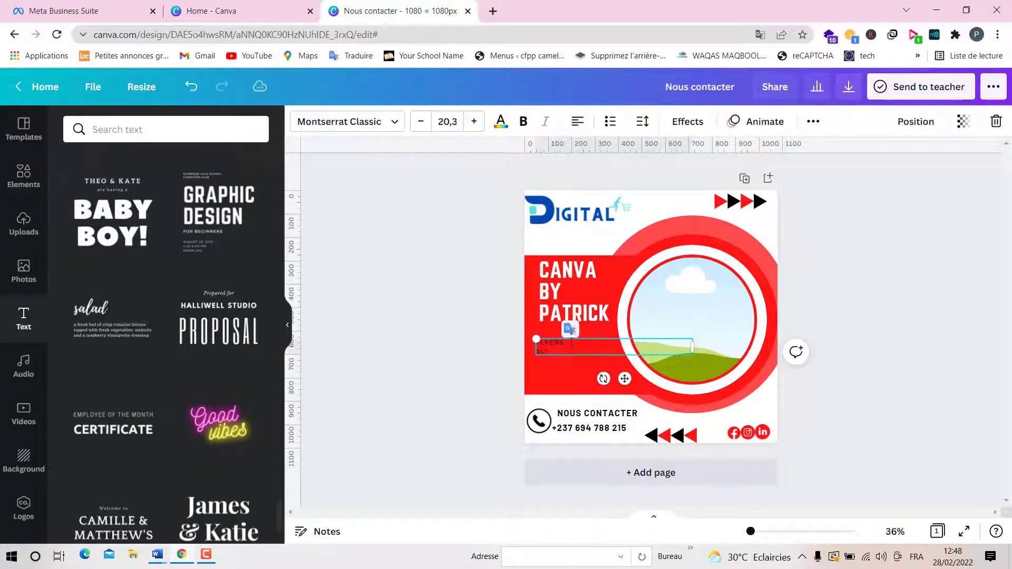
pyautogui.write('TE WEB')
pyautogui.press('Return')
pyautogui.write('BROCHURE')
pyautogui.press('Return')
pyautogui.write('CARTE DE VISITE')
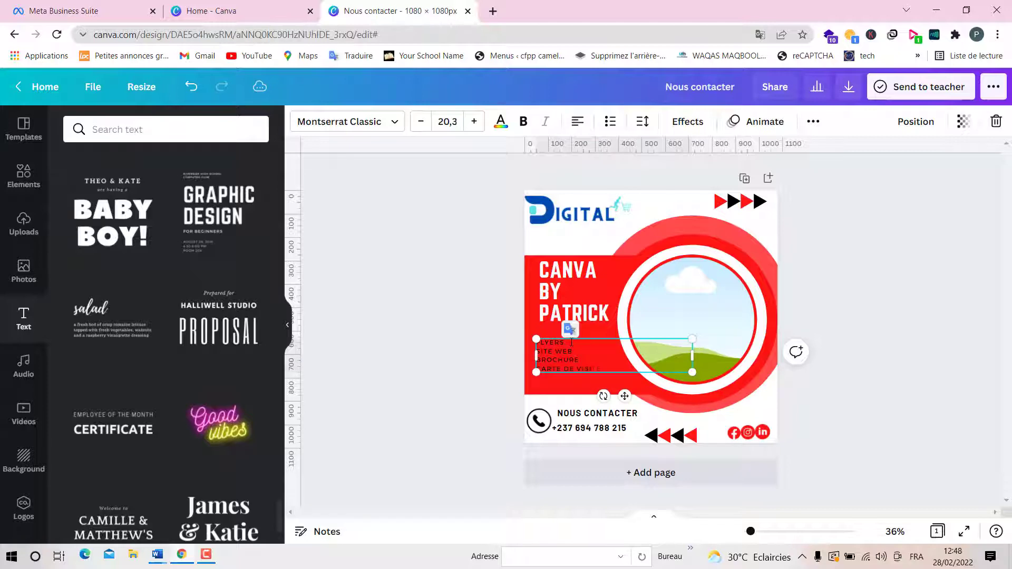
pyautogui.press('Return')
pyautogui.write('GRAPHIC DESIGN')
# Colour the service list white and position it below the title, leaving room for bullets on its left.
pyautogui.moveTo(571, 343); pyautogui.dragTo(577, 350)
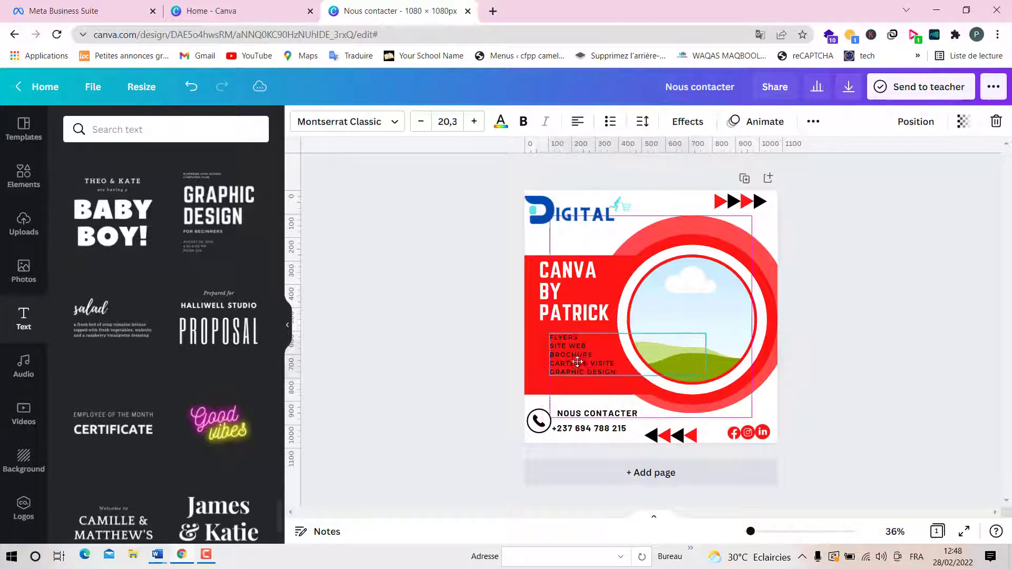
pyautogui.click(500, 121)
pyautogui.click(185, 190)
pyautogui.click(464, 311)
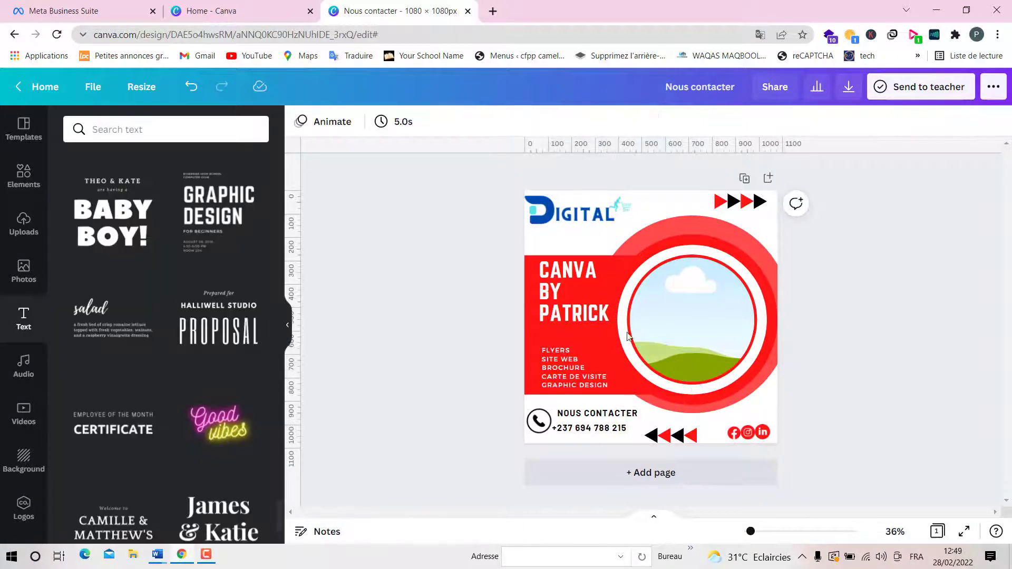
pyautogui.moveTo(581, 368); pyautogui.dragTo(589, 363)
# Search the elements for "puce".
pyautogui.click(23, 177)
pyautogui.click(235, 129)
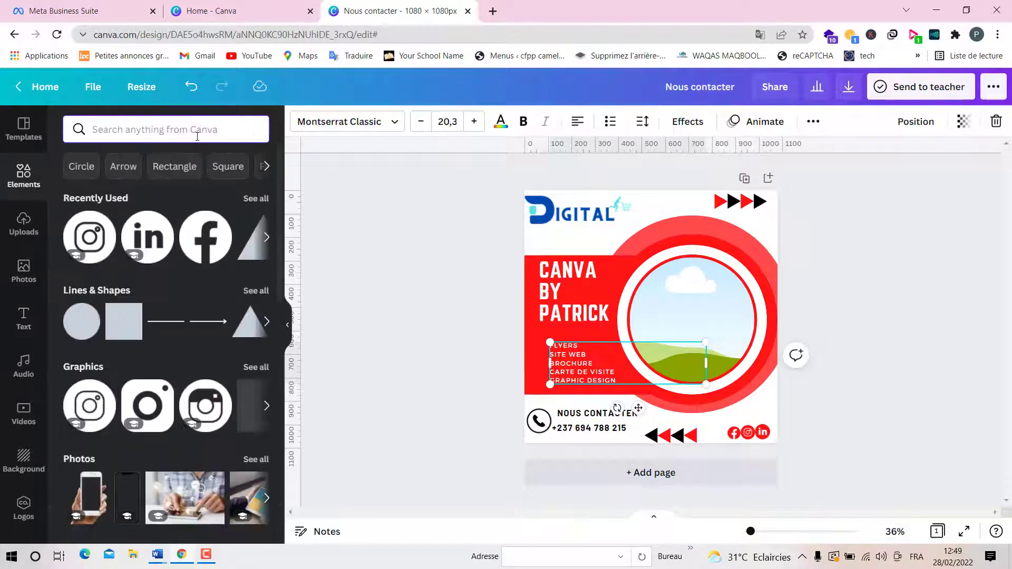
pyautogui.write('puce')
pyautogui.press('Return')
# Add the thumbs-up icon from an element search for "ok" and shrink it beside the FLYERS line.
pyautogui.click(235, 130)
pyautogui.write('ok')
pyautogui.press('Return')
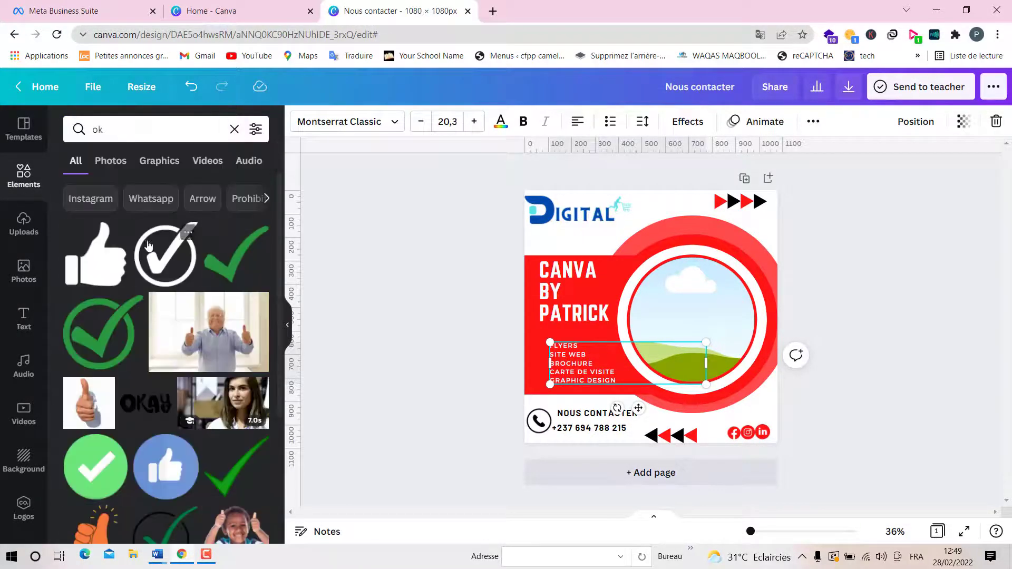
pyautogui.click(99, 266)
pyautogui.moveTo(698, 266); pyautogui.dragTo(610, 349)
pyautogui.moveTo(612, 359); pyautogui.dragTo(540, 346)
pyautogui.moveTo(549, 338); pyautogui.dragTo(544, 340)
# Colour the thumbs-up icon white and place a copy below it.
pyautogui.click(300, 121)
pyautogui.click(183, 189)
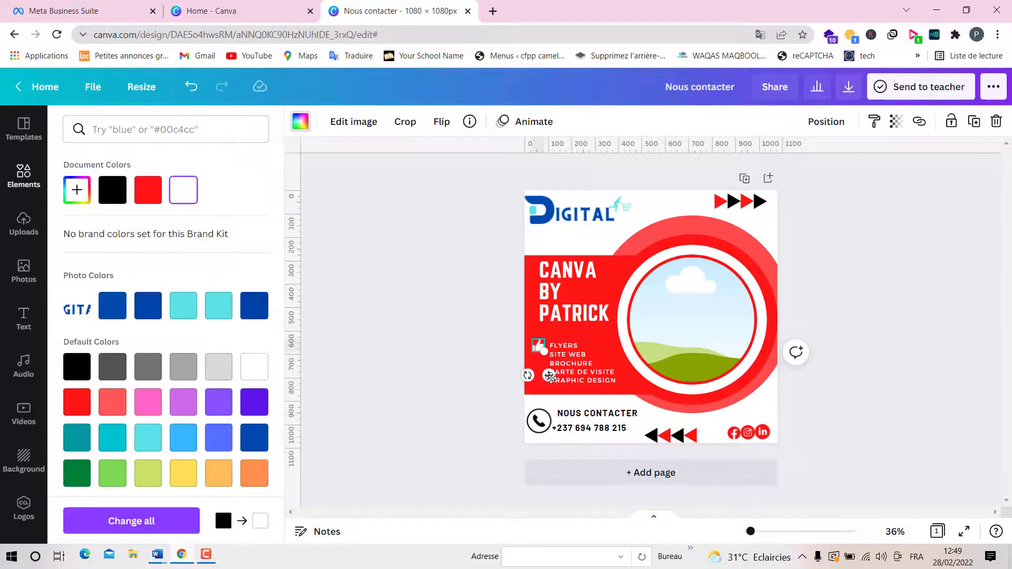
pyautogui.moveTo(549, 375)
pyautogui.mouseDown()
pyautogui.moveTo(550, 409)
pyautogui.moveTo(548, 387)
pyautogui.mouseUp()
# Set the service list's line spacing to 1,56.
pyautogui.click(577, 354)
pyautogui.click(642, 121)
pyautogui.moveTo(768, 199); pyautogui.dragTo(773, 199)
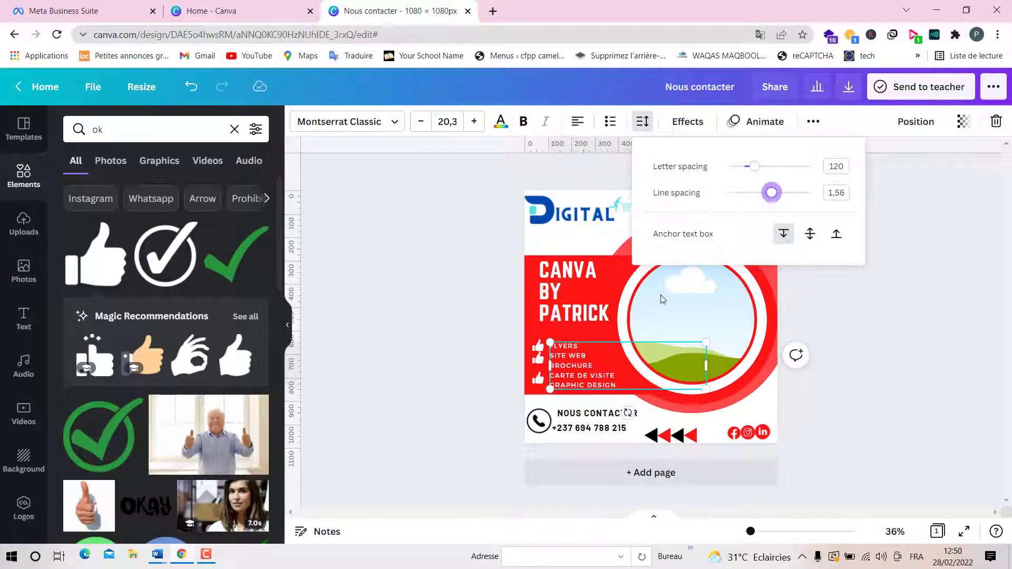
pyautogui.click(661, 299)
# Delete the extra thumbs-up icons below the one beside FLYERS.
pyautogui.click(538, 378)
pyautogui.keyDown('shift'); pyautogui.click(539, 361); pyautogui.keyUp('shift')
pyautogui.press('Delete')
# Place copies of the thumbs-up icon beside SITE WEB, BROCHURE, CARTE DE VISITE and GRAPHIC DESIGN.
pyautogui.scroll(3, 534, 416)
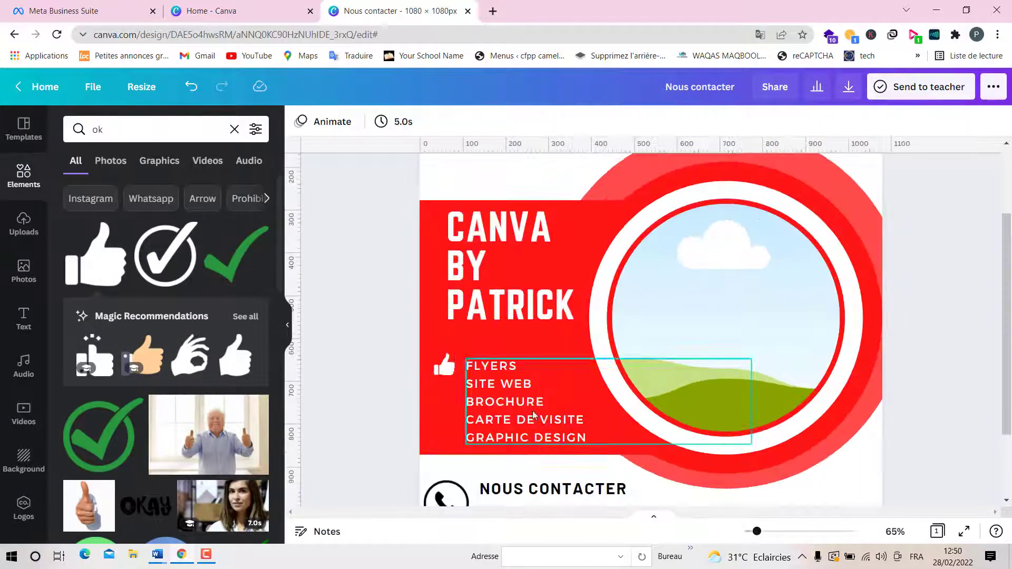
pyautogui.click(443, 365)
pyautogui.moveTo(452, 395); pyautogui.dragTo(450, 428)
pyautogui.moveTo(448, 407); pyautogui.dragTo(450, 443)
pyautogui.moveTo(448, 425); pyautogui.dragTo(452, 467)
pyautogui.click(451, 466)
# Nudge the title slightly to the left within the red band.
pyautogui.scroll(2, 443, 344)
pyautogui.moveTo(506, 343); pyautogui.dragTo(503, 342)
pyautogui.scroll(-3, 592, 326)
pyautogui.click(24, 224)
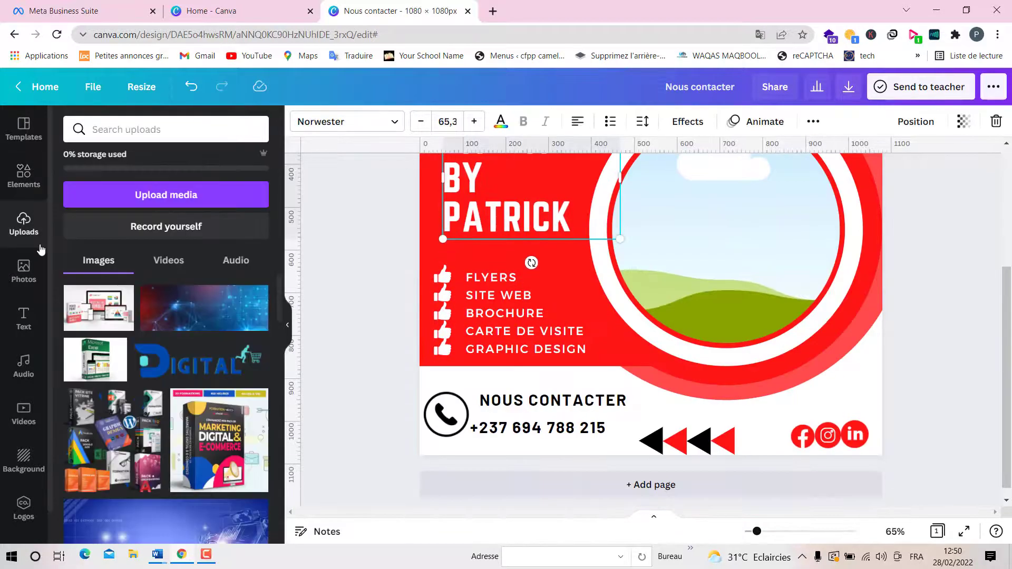
pyautogui.click(24, 319)
pyautogui.click(208, 254)
pyautogui.press('Delete')
pyautogui.scroll(-5, 148, 262)
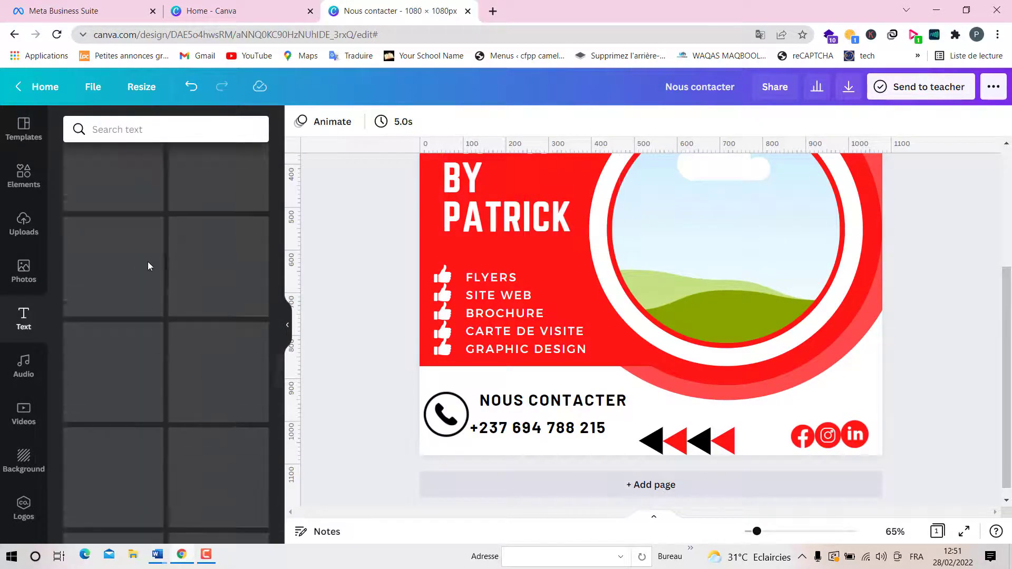
# Add a straight line beneath the title, colour it white and align it with the title's left edge.
pyautogui.click(24, 176)
pyautogui.click(256, 129)
pyautogui.click(170, 323)
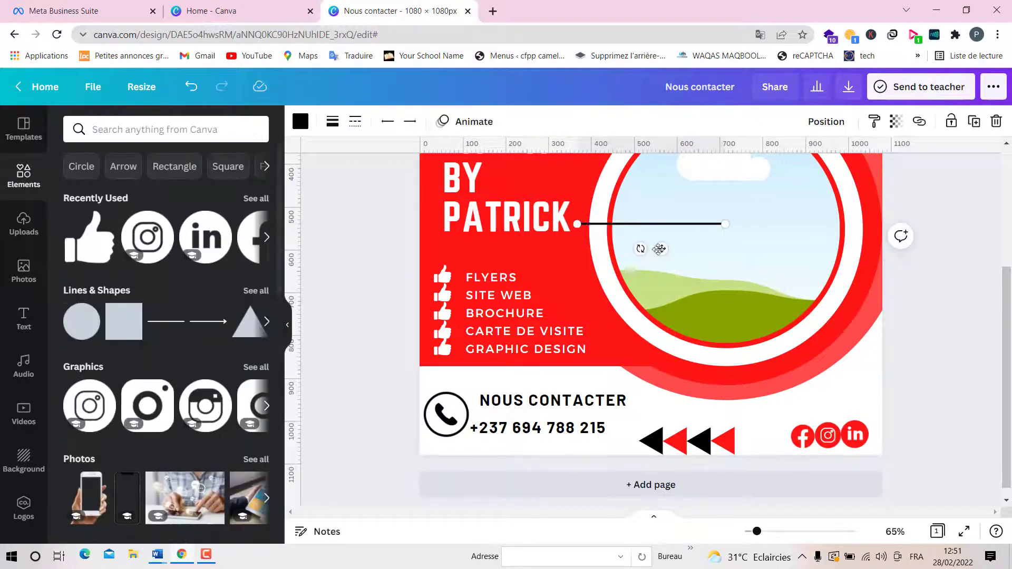
pyautogui.moveTo(660, 251); pyautogui.dragTo(520, 272)
pyautogui.click(301, 121)
pyautogui.click(183, 190)
pyautogui.moveTo(433, 240); pyautogui.dragTo(438, 240)
# Give both ends of the line under the title a filled circle.
pyautogui.click(387, 121)
pyautogui.click(404, 297)
pyautogui.click(411, 121)
pyautogui.click(426, 297)
pyautogui.click(351, 295)
pyautogui.scroll(2, 663, 343)
pyautogui.scroll(-3, 662, 343)
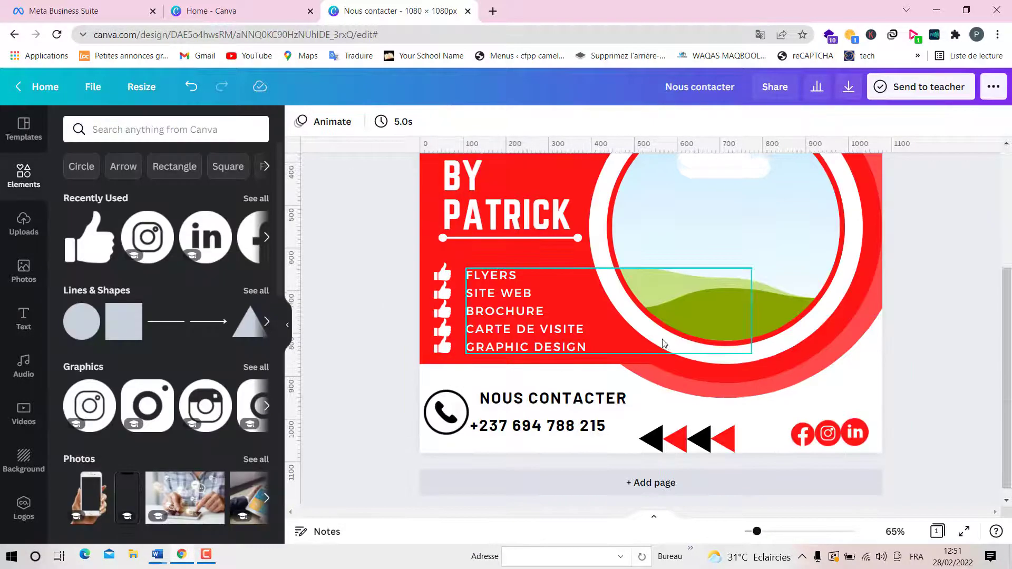
# Search the photos for "learning".
pyautogui.moveTo(757, 532); pyautogui.dragTo(750, 531)
pyautogui.click(24, 271)
pyautogui.click(163, 128)
pyautogui.write('learning')
pyautogui.press('Return')
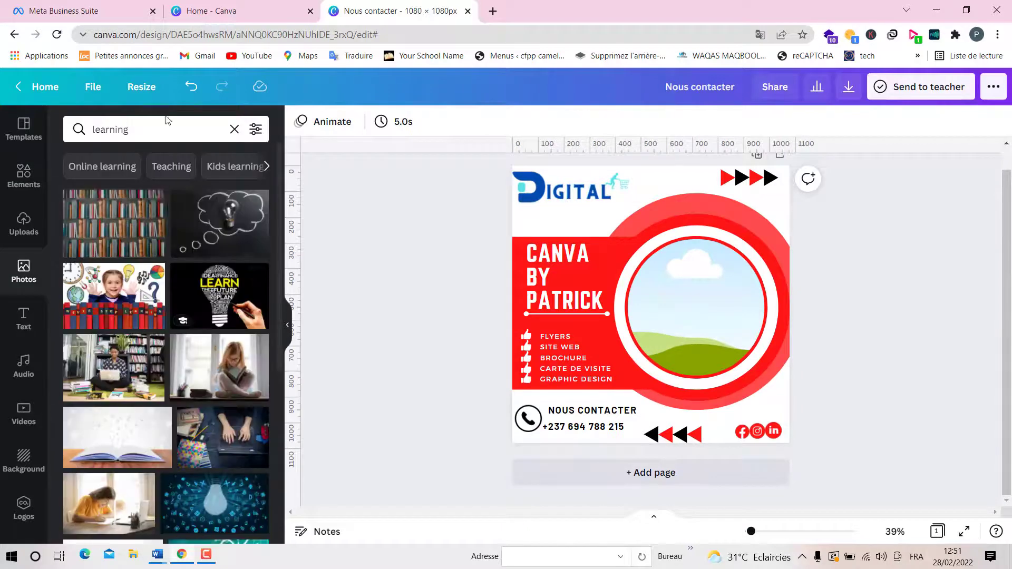
# Search the photos for "graphic" and fill the circular frame with the photo of hands on a laptop.
pyautogui.click(234, 129)
pyautogui.write('graphic')
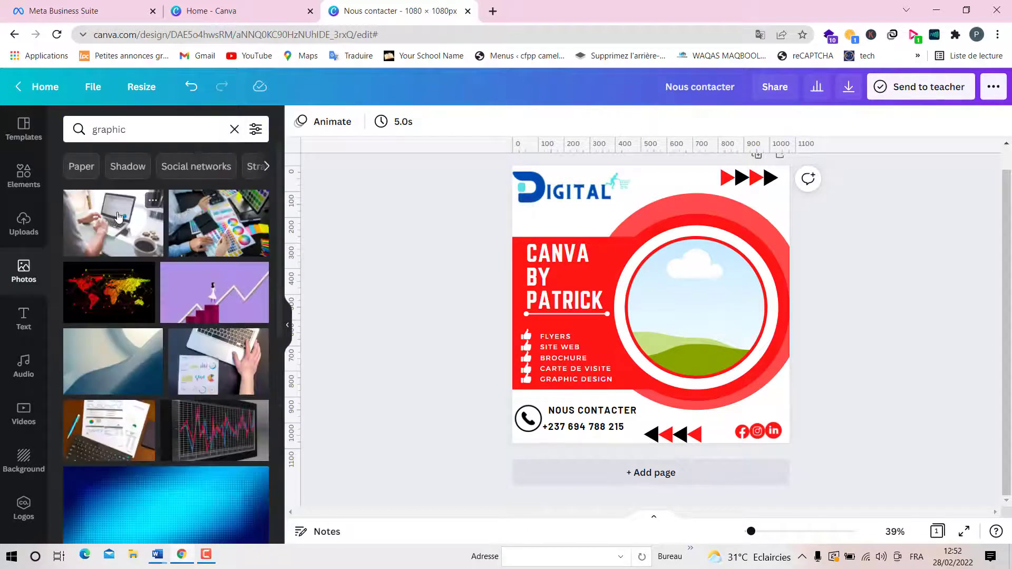
pyautogui.moveTo(110, 227); pyautogui.dragTo(643, 348)
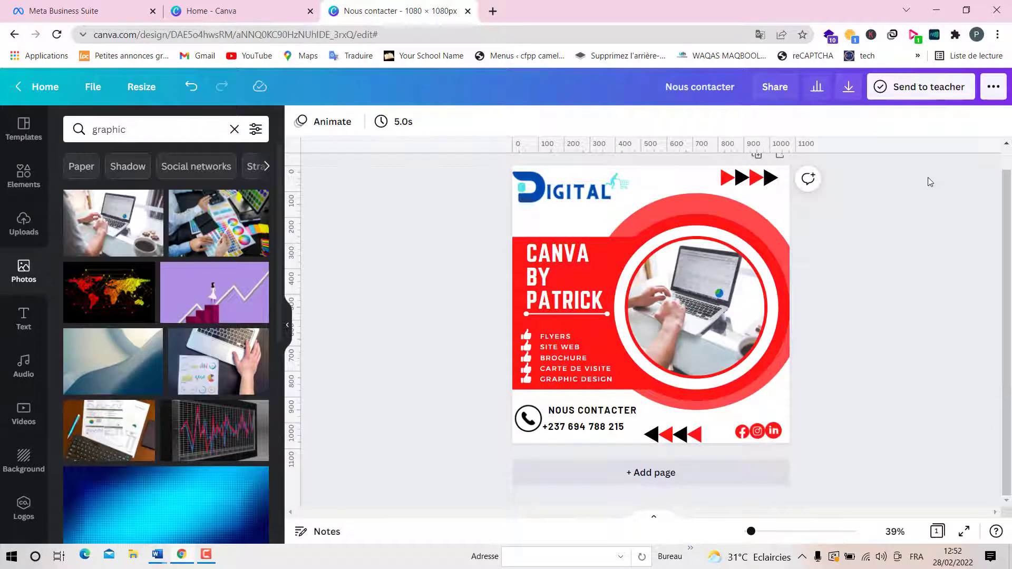
# Download the design as a PNG at 1080 × 1080 px.
pyautogui.click(849, 88)
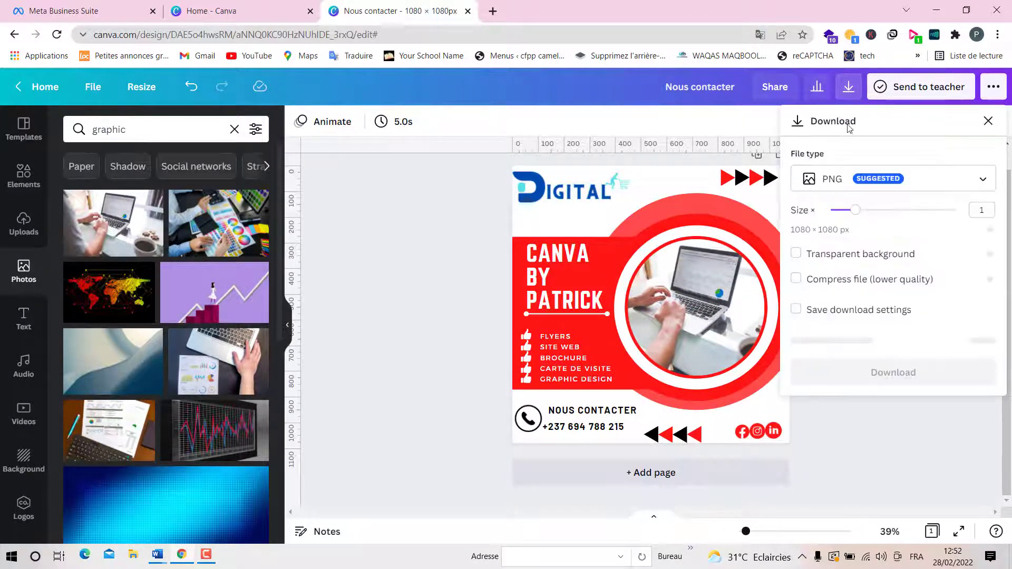
pyautogui.click(846, 349)
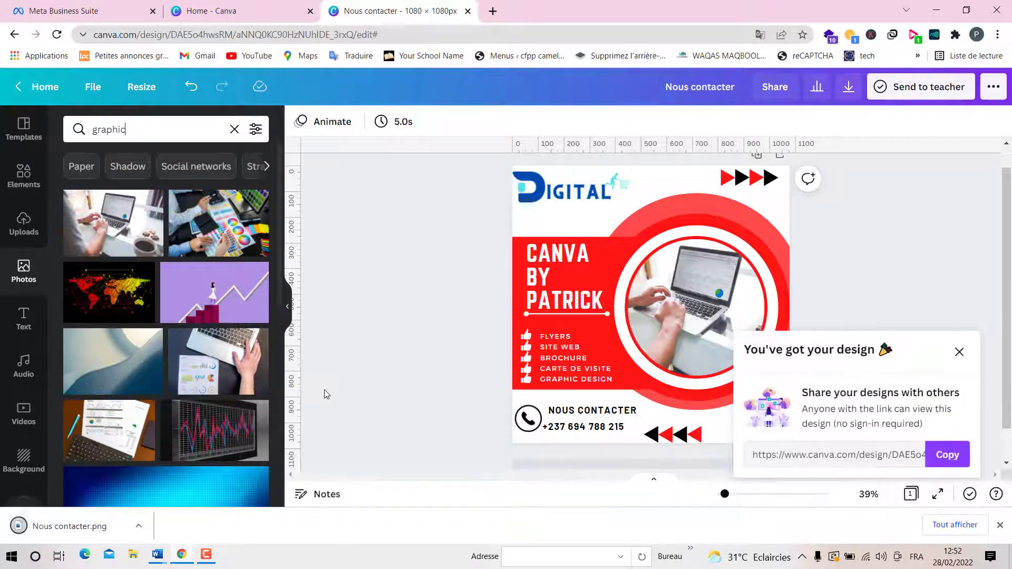
# Open the downloaded "Nous contacter.png" in Photos, inspect the design up close and close the viewer.
pyautogui.click(56, 534)
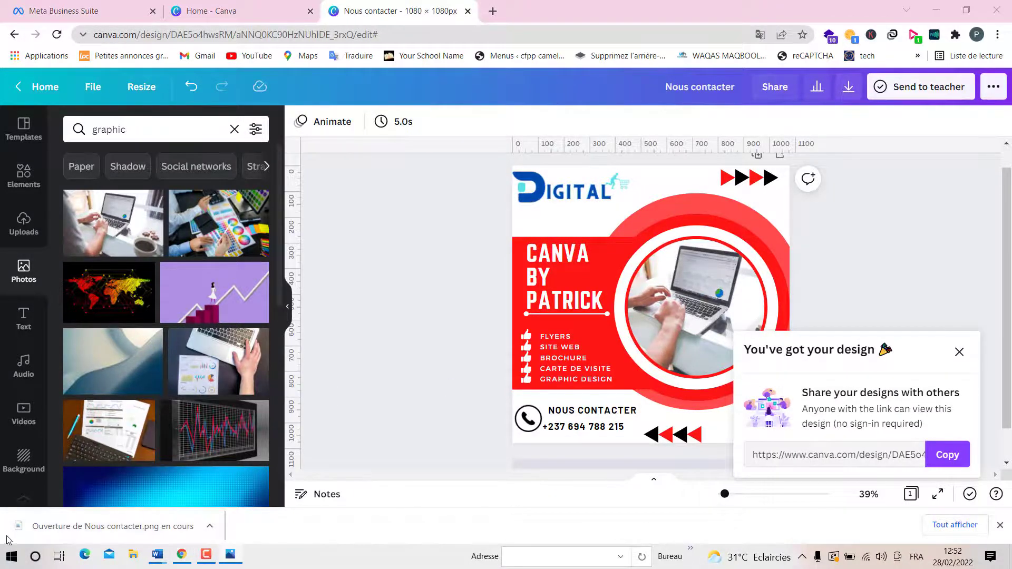
pyautogui.scroll(5, 312, 429)
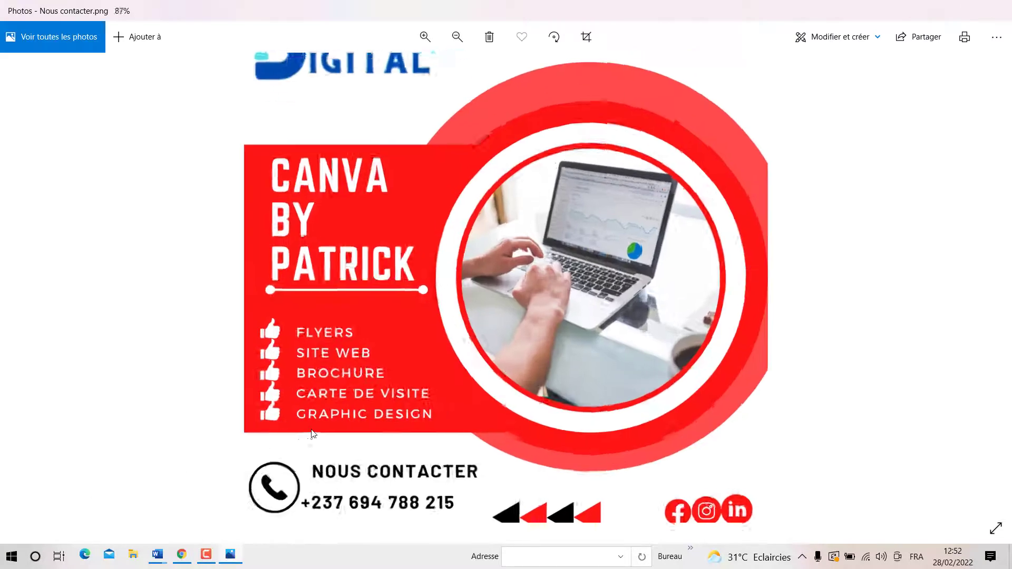
pyautogui.scroll(-5, 312, 434)
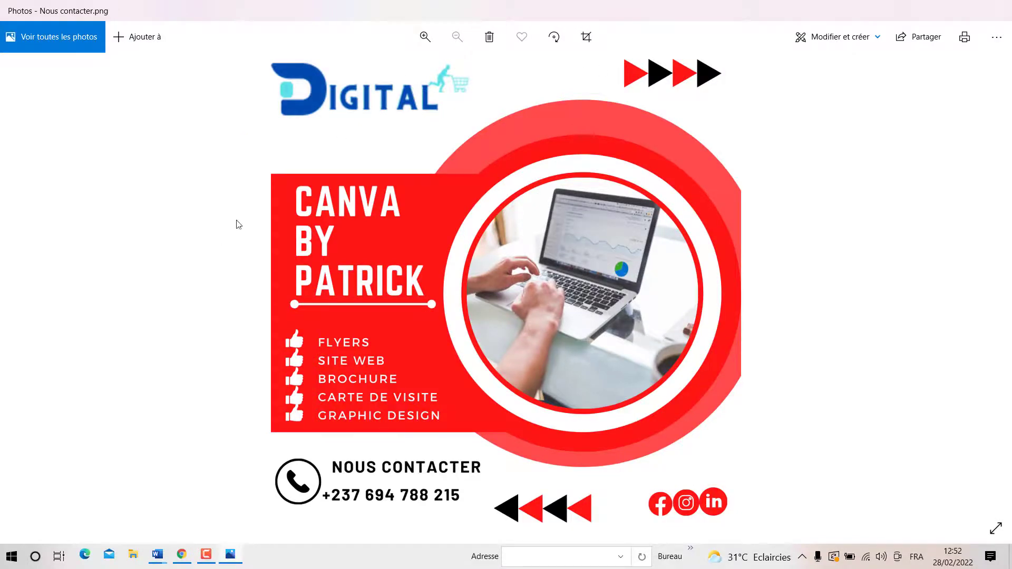
pyautogui.scroll(2, 720, 291)
pyautogui.scroll(-2, 721, 293)
pyautogui.click(999, 10)
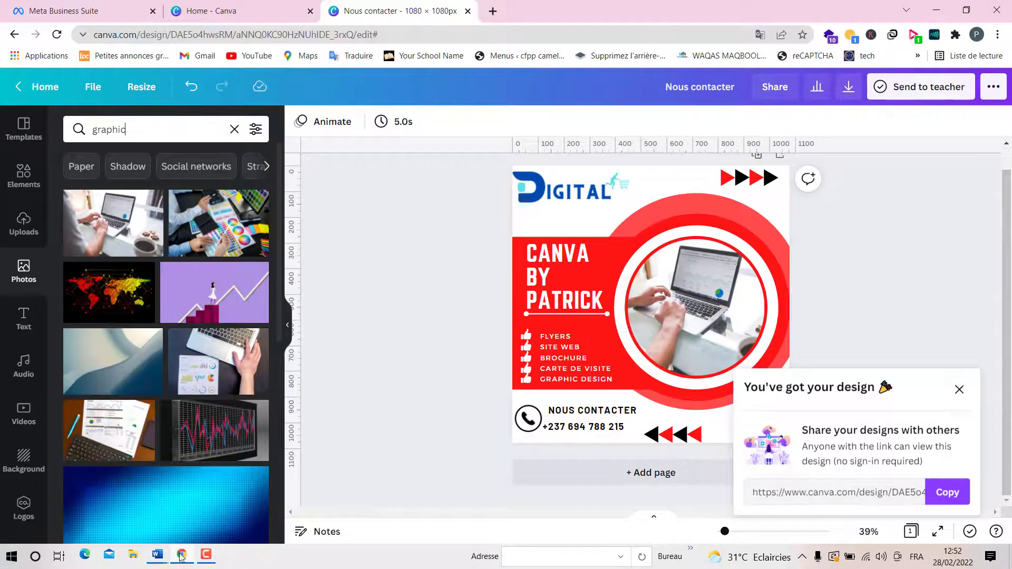
pyautogui.click(215, 554)
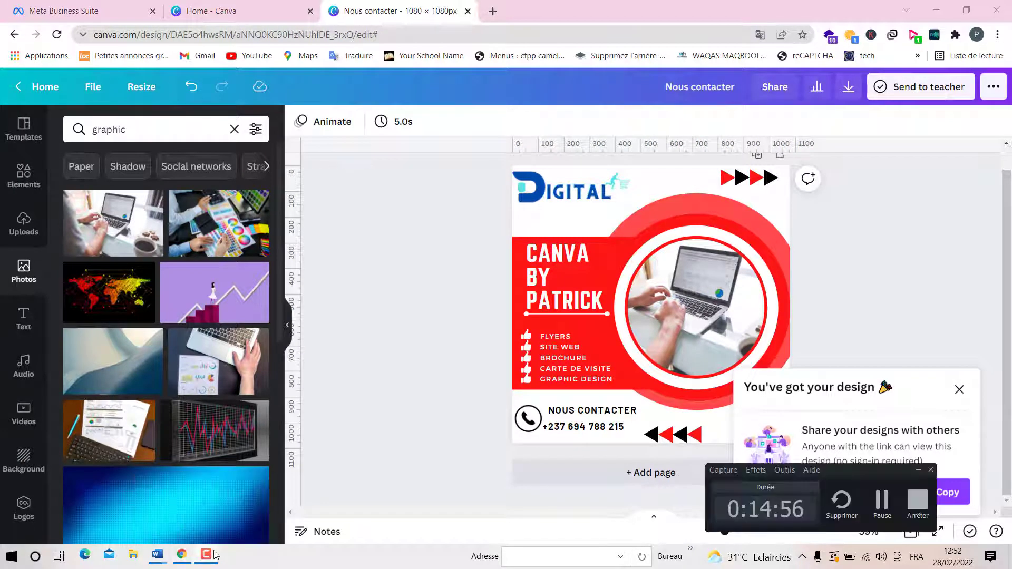
pyautogui.click(917, 504)
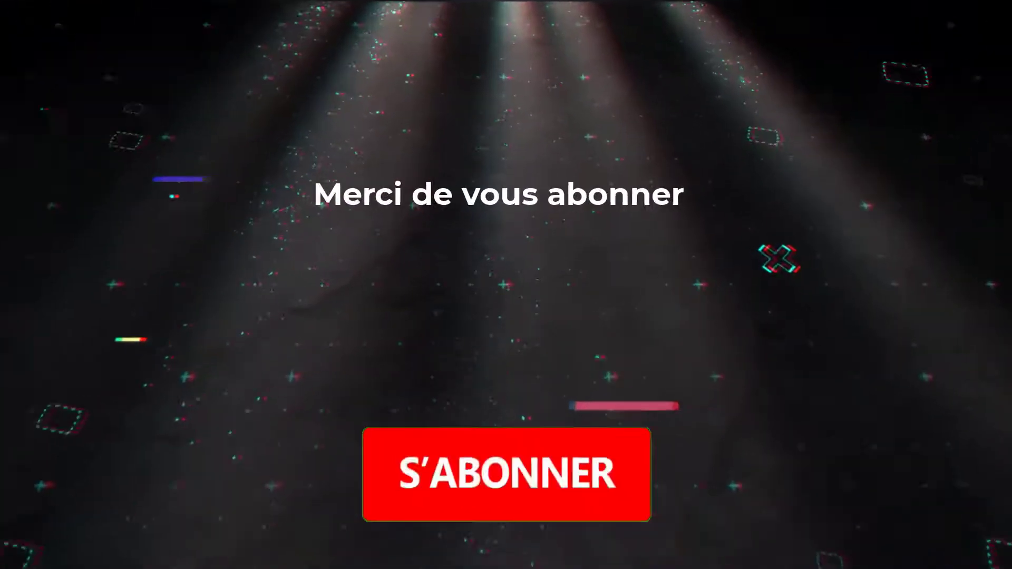